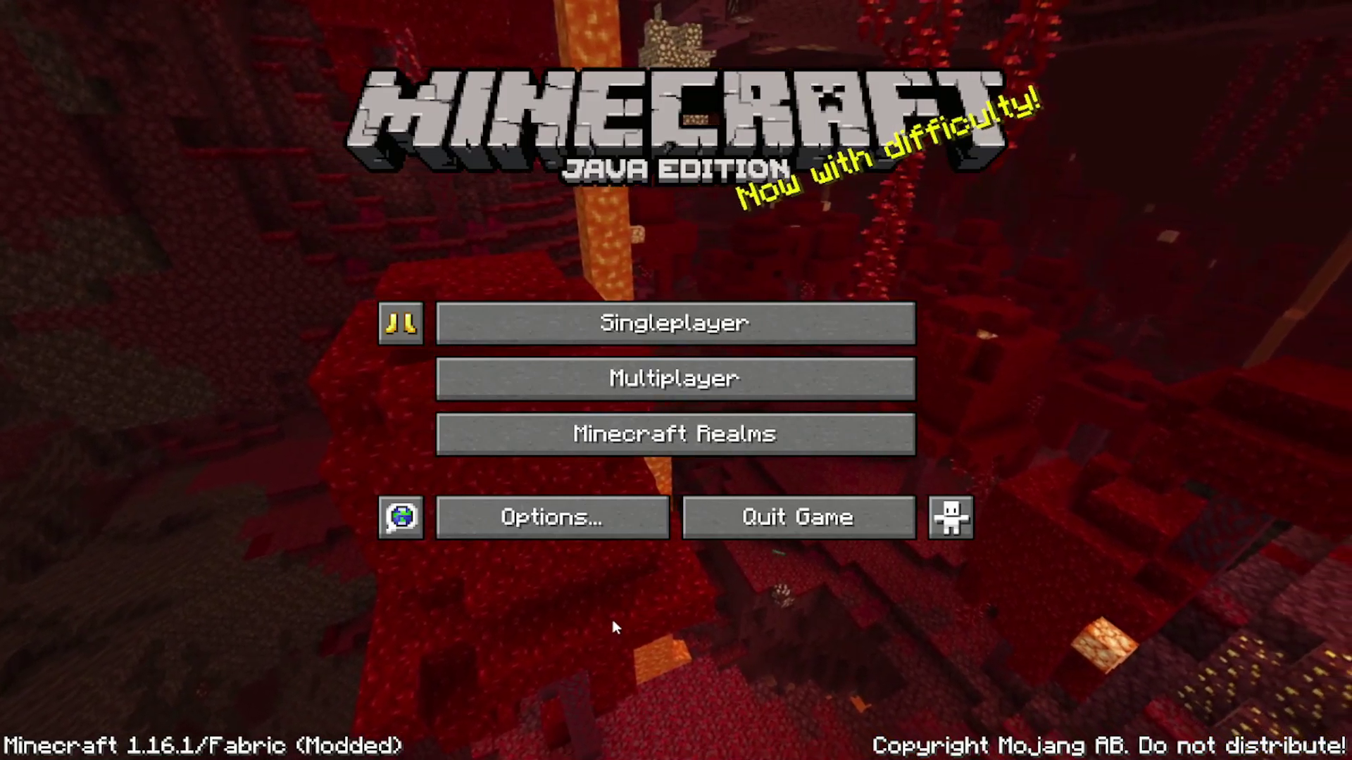
- Open the Speedrun API mod configuration list from the game options, look it over and return to the title screen
left_click(598, 528)
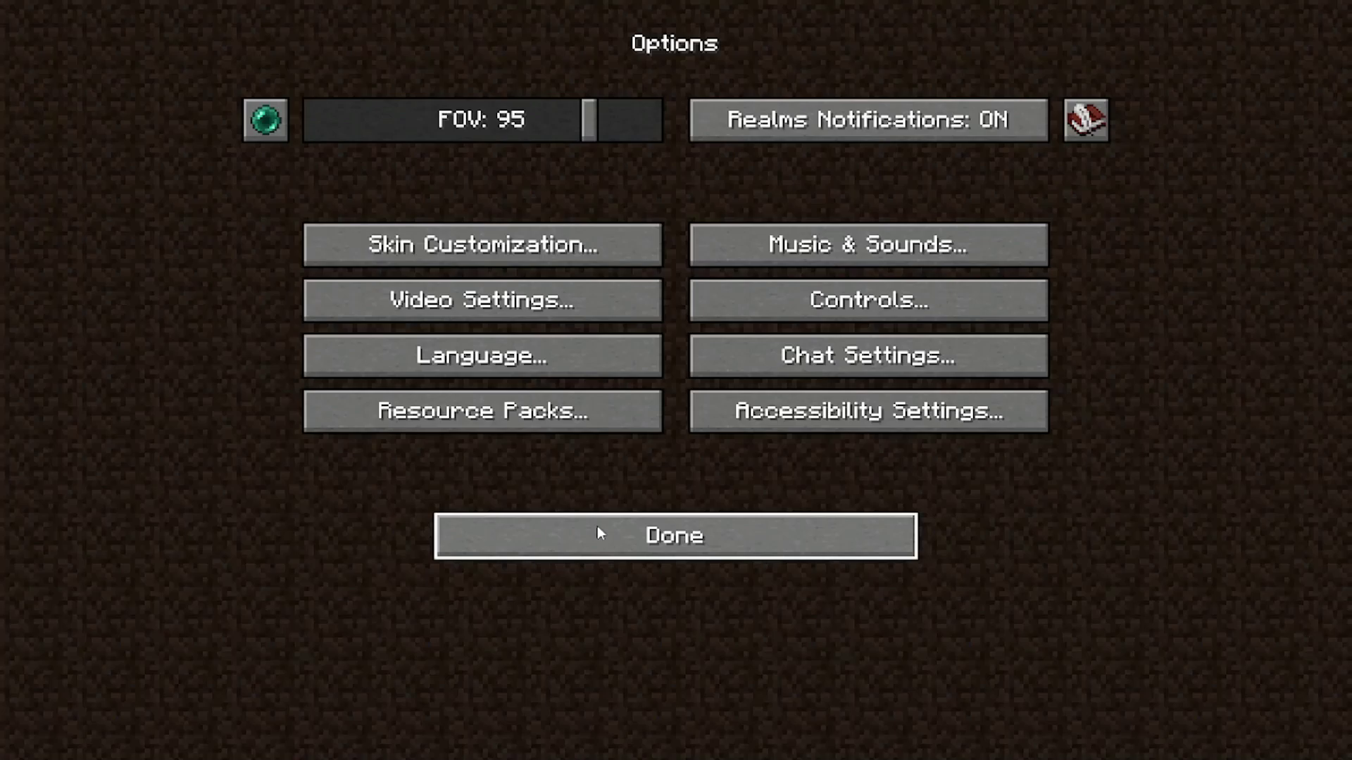
left_click(1092, 121)
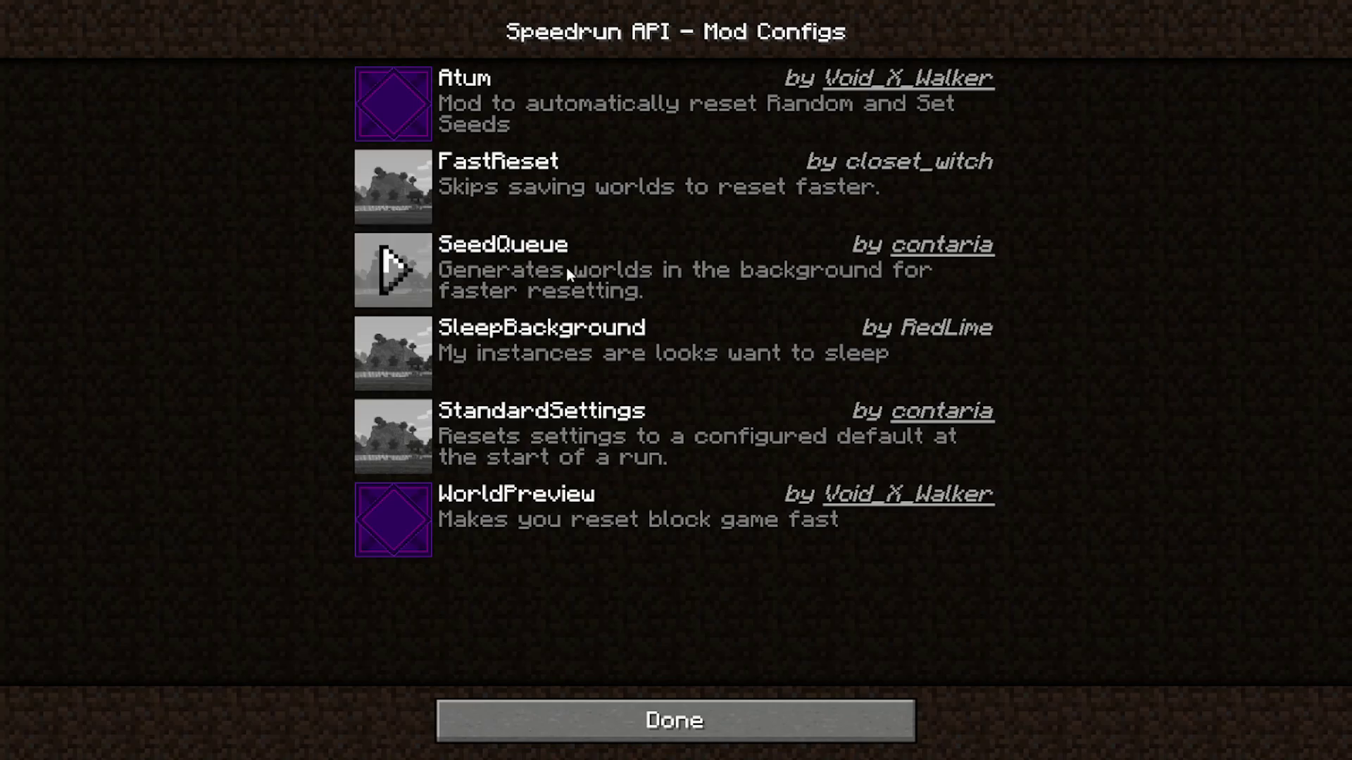
left_click(641, 717)
left_click(633, 551)
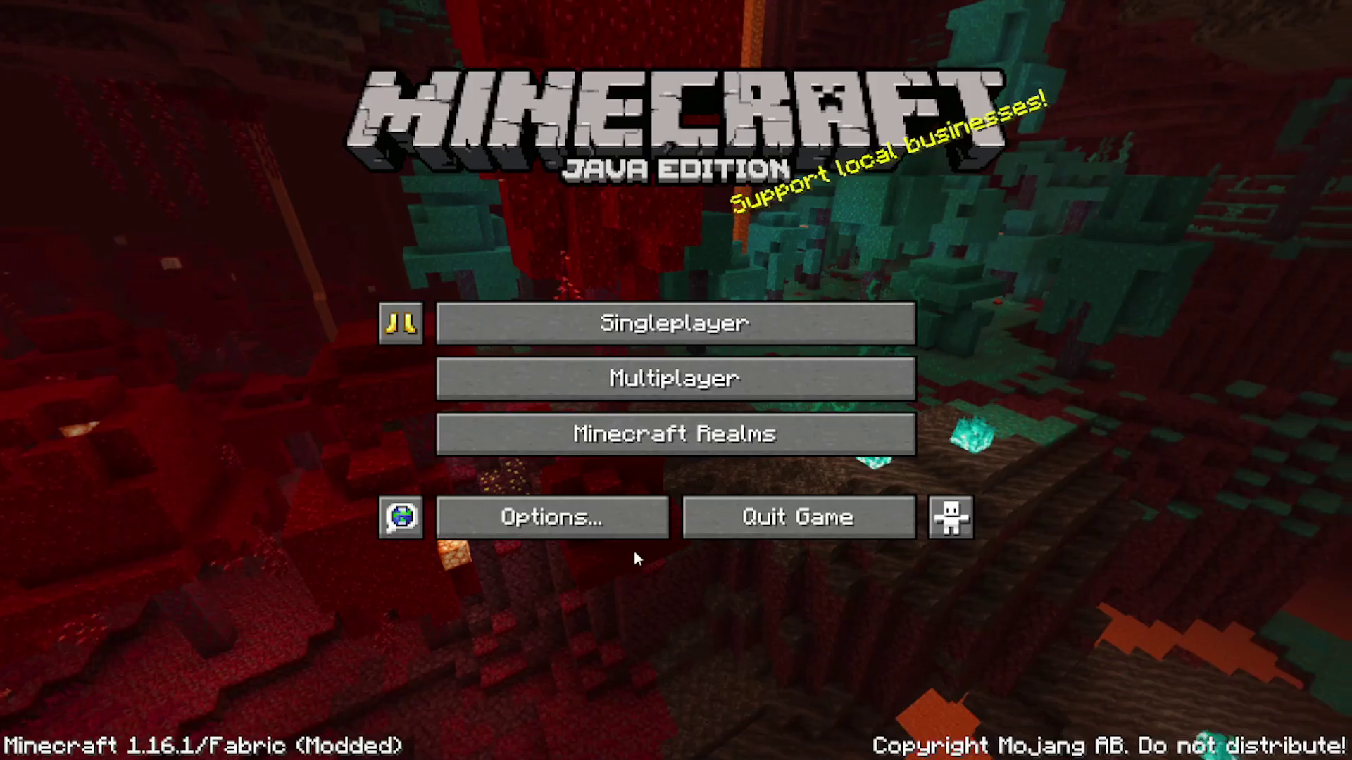
- Review the speedrun world's creation settings, including the seed and world generation options, and resume the paused game
left_click(396, 323)
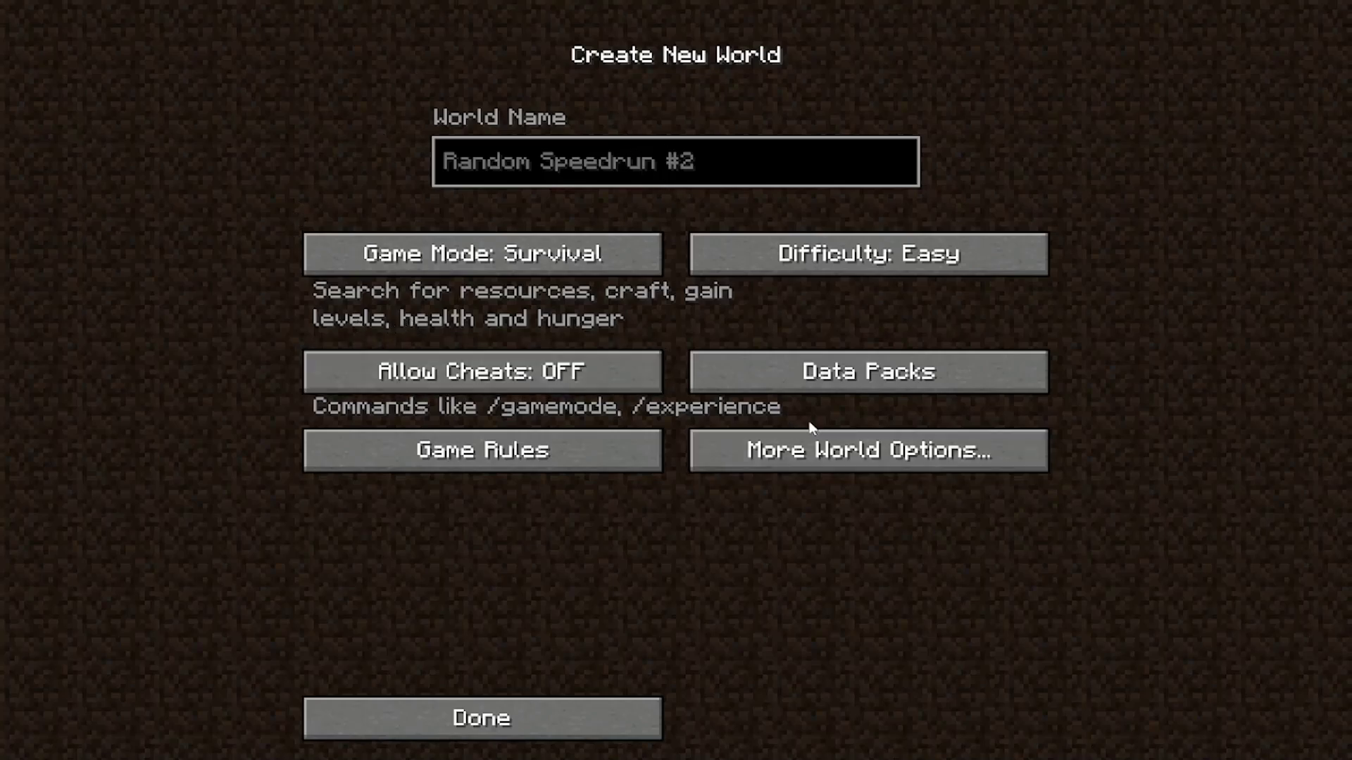
left_click(810, 440)
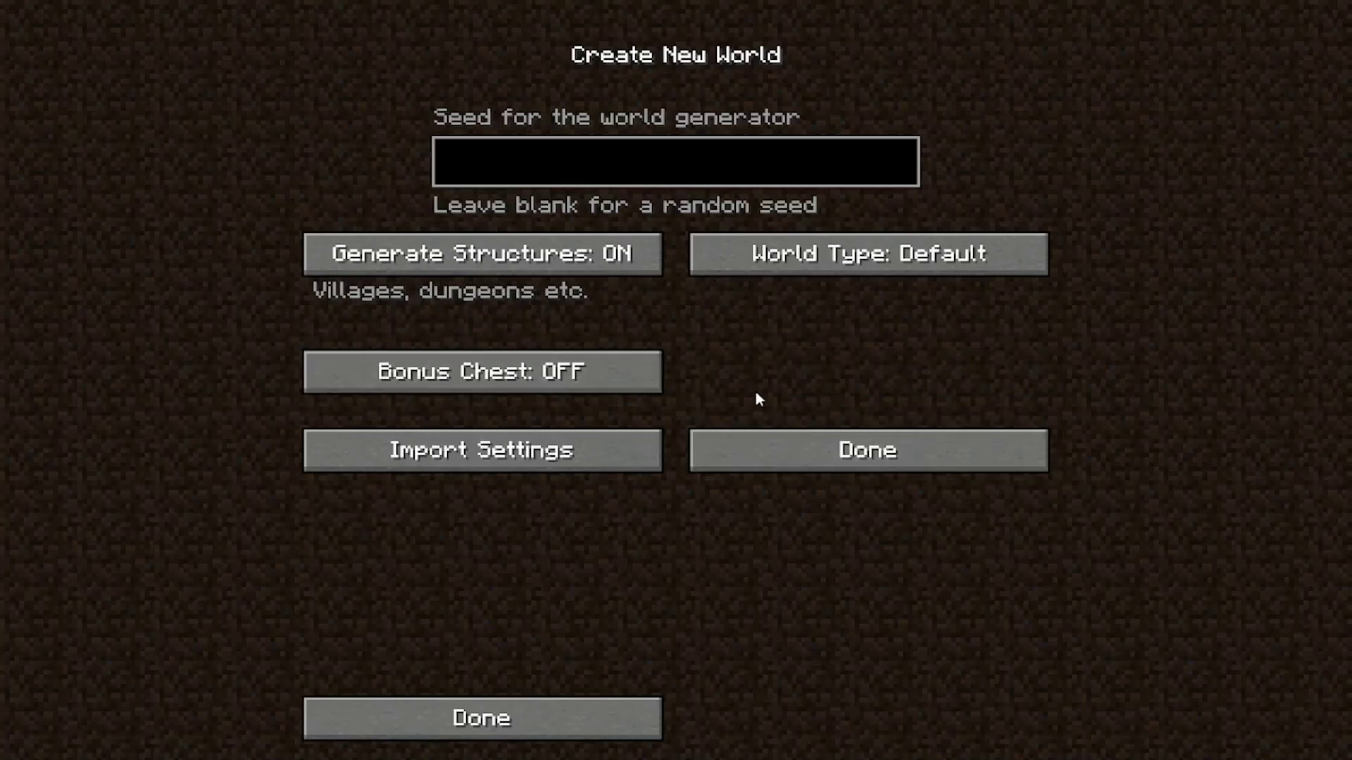
left_click(636, 709)
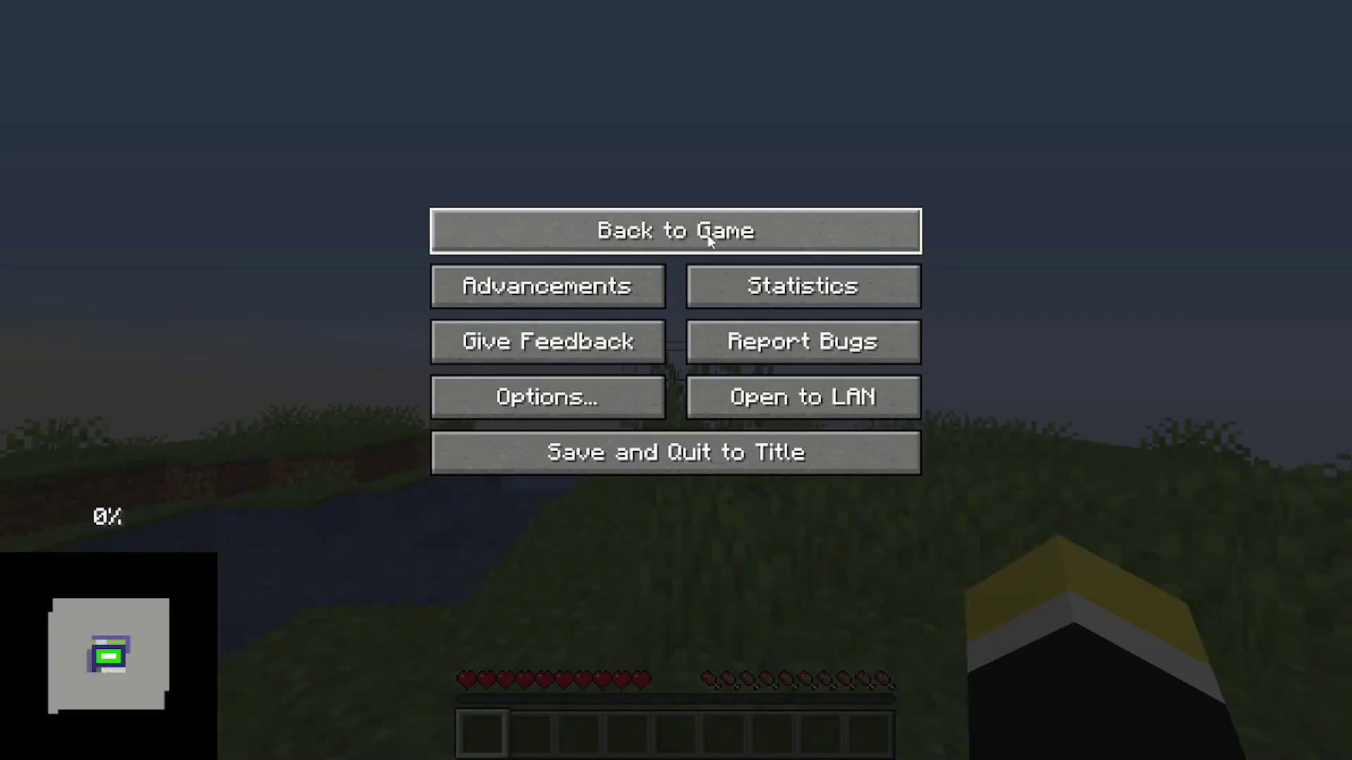
left_click(705, 229)
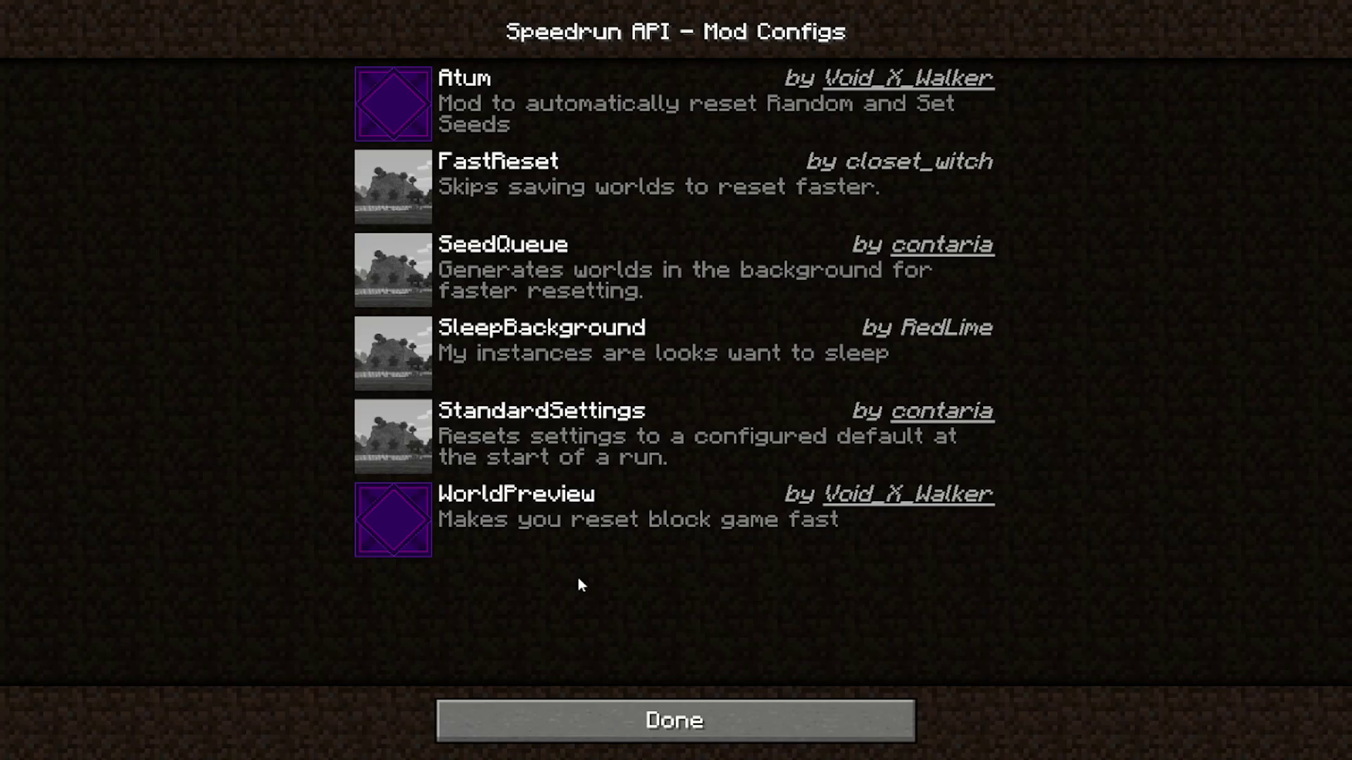
- In the StandardSettings mod configuration, search for "biome" and disable the Biome Blend override
left_click(405, 442)
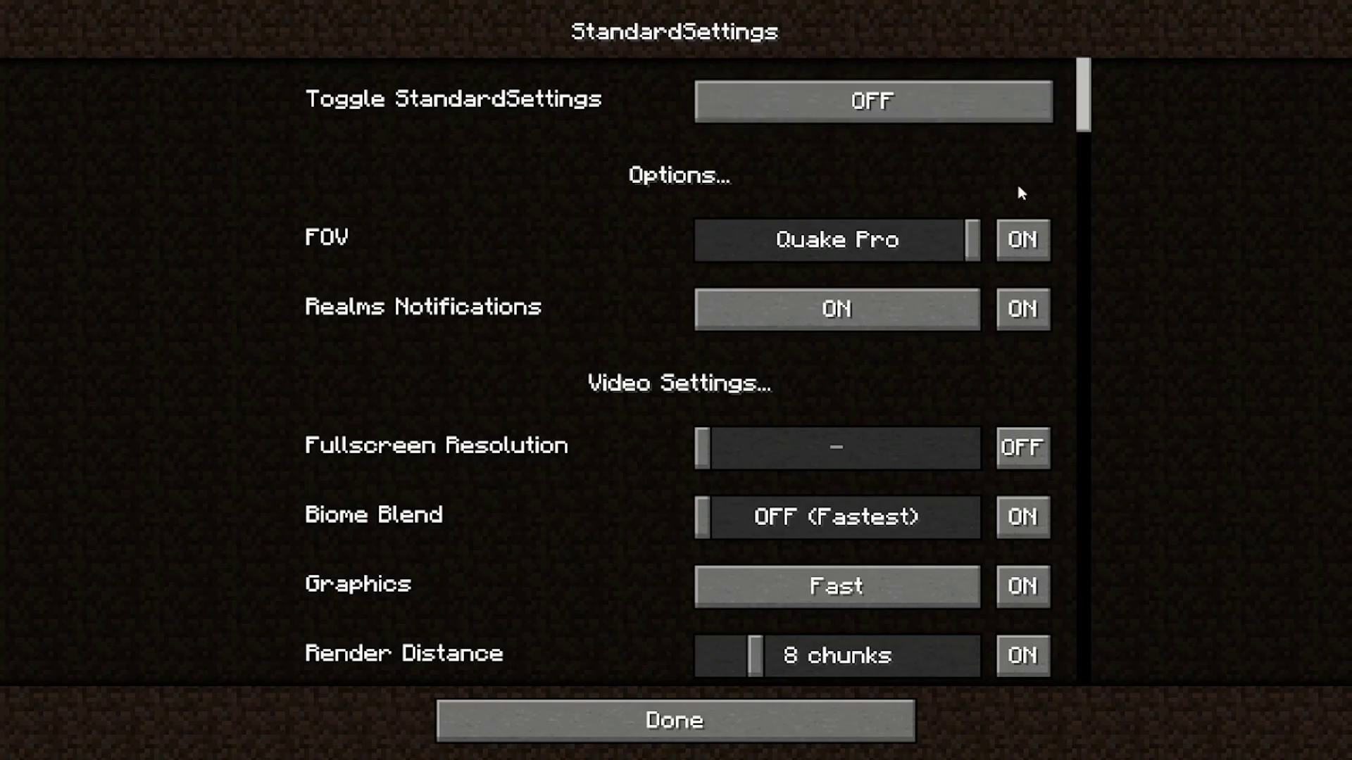
left_click_drag(1079, 111, 1087, 447)
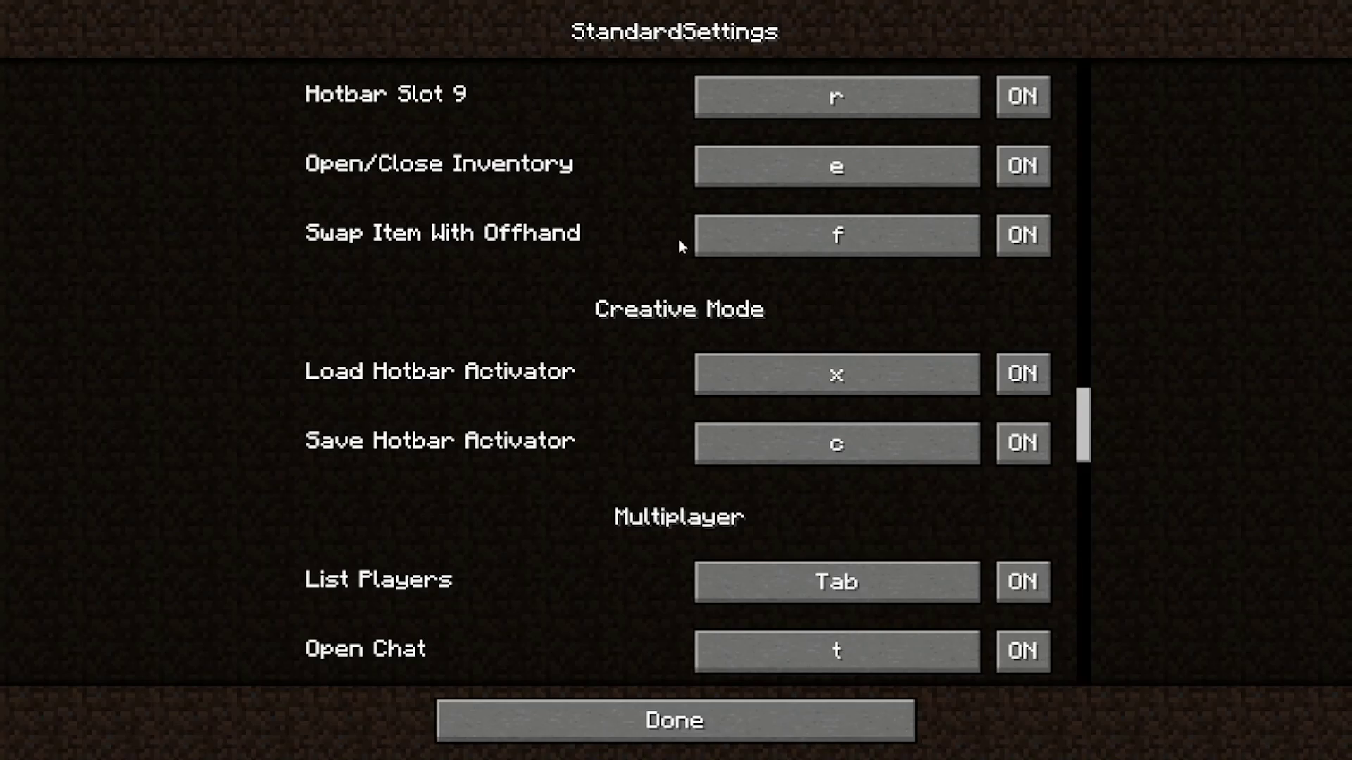
key("ctrl+f")
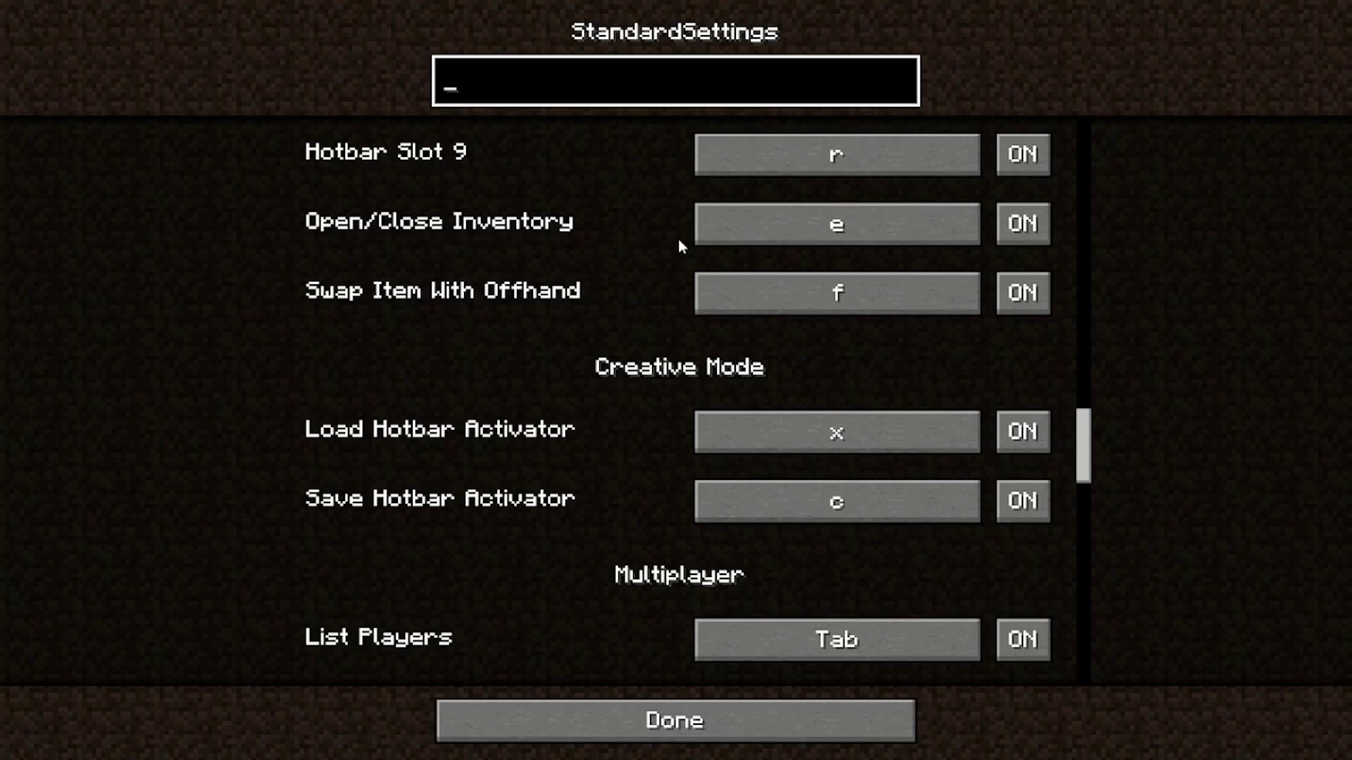
type("biome")
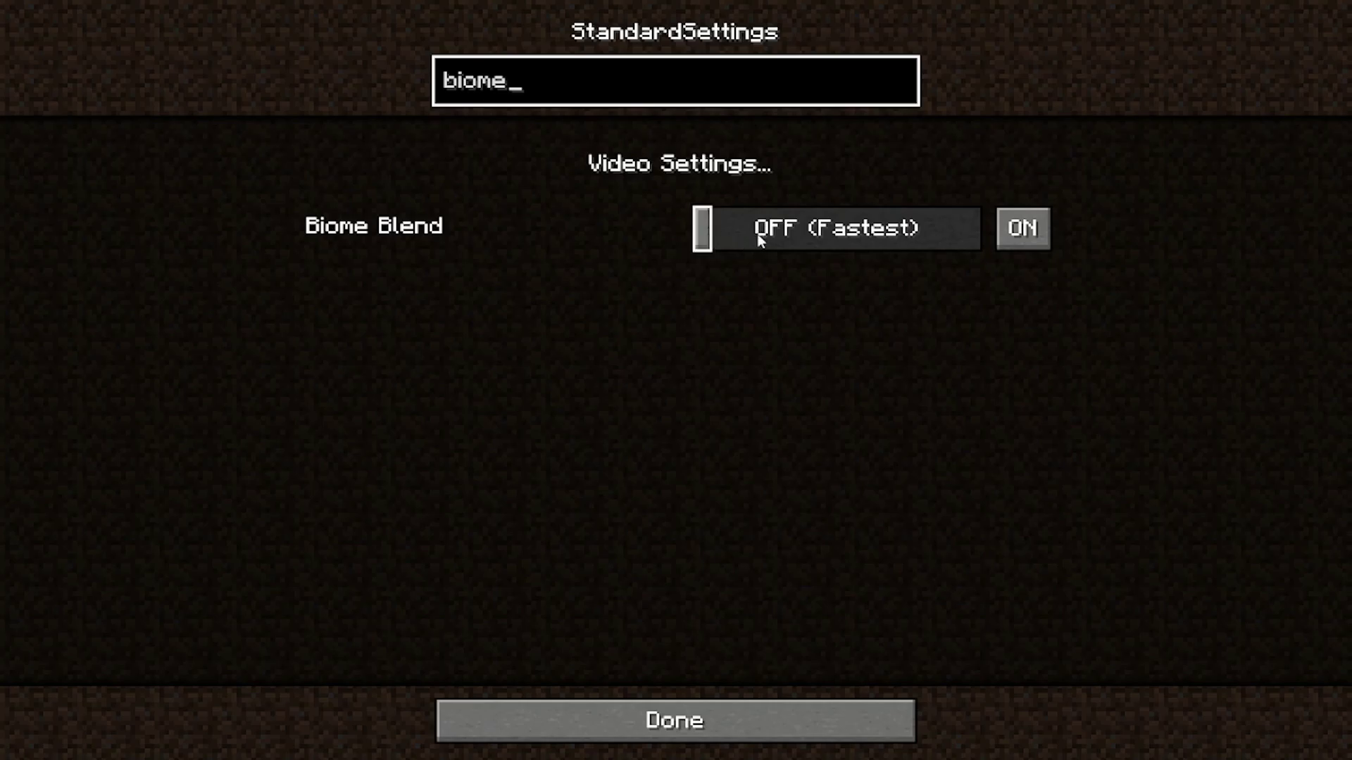
left_click_drag(704, 238, 674, 246)
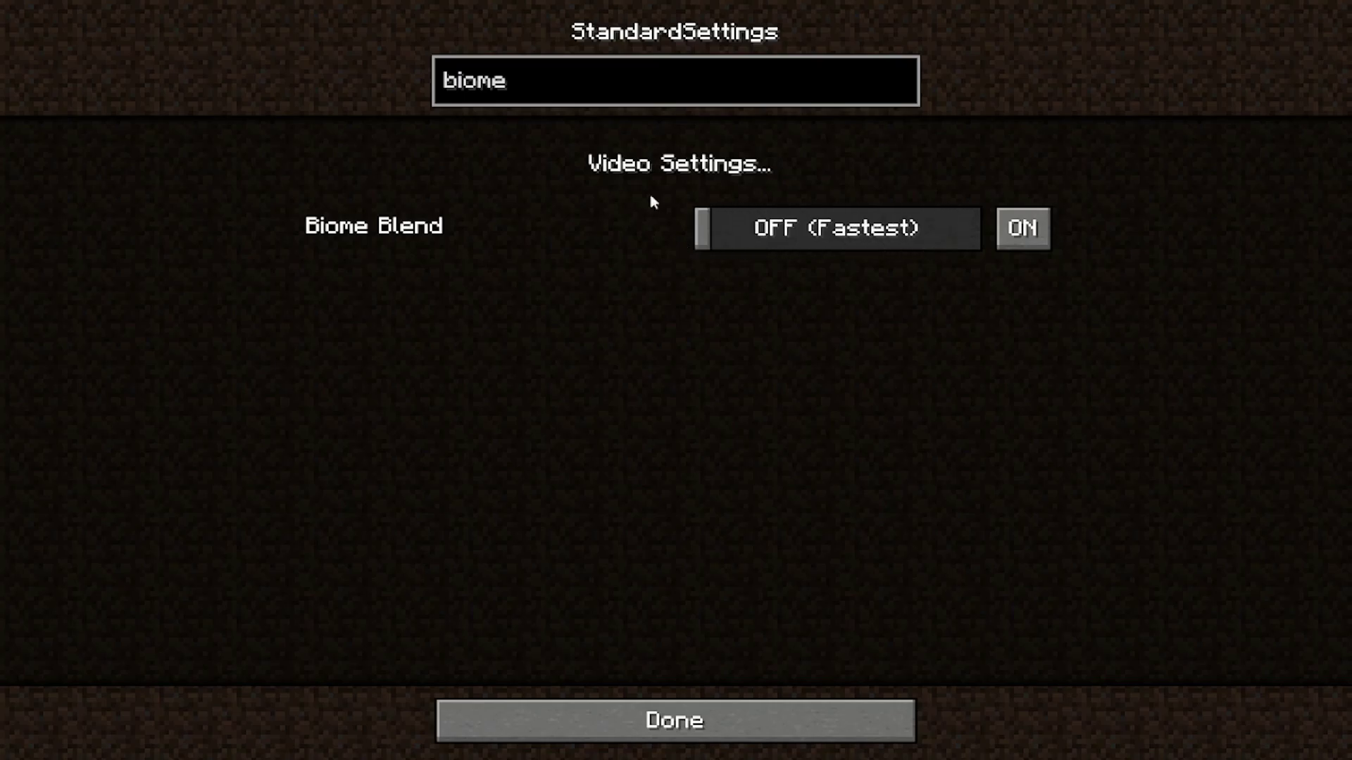
left_click(1027, 227)
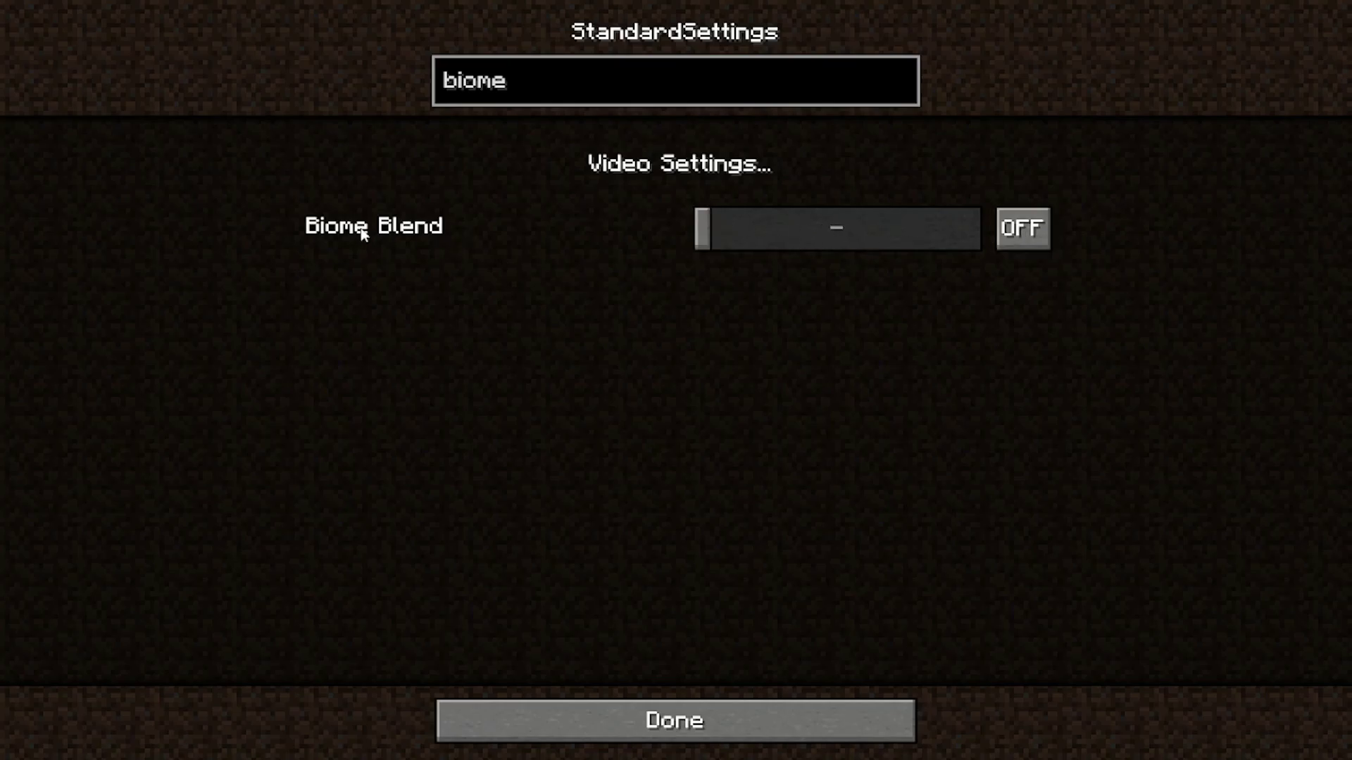
- Clear the settings search and toggle StandardSettings on and back off
left_click(643, 88)
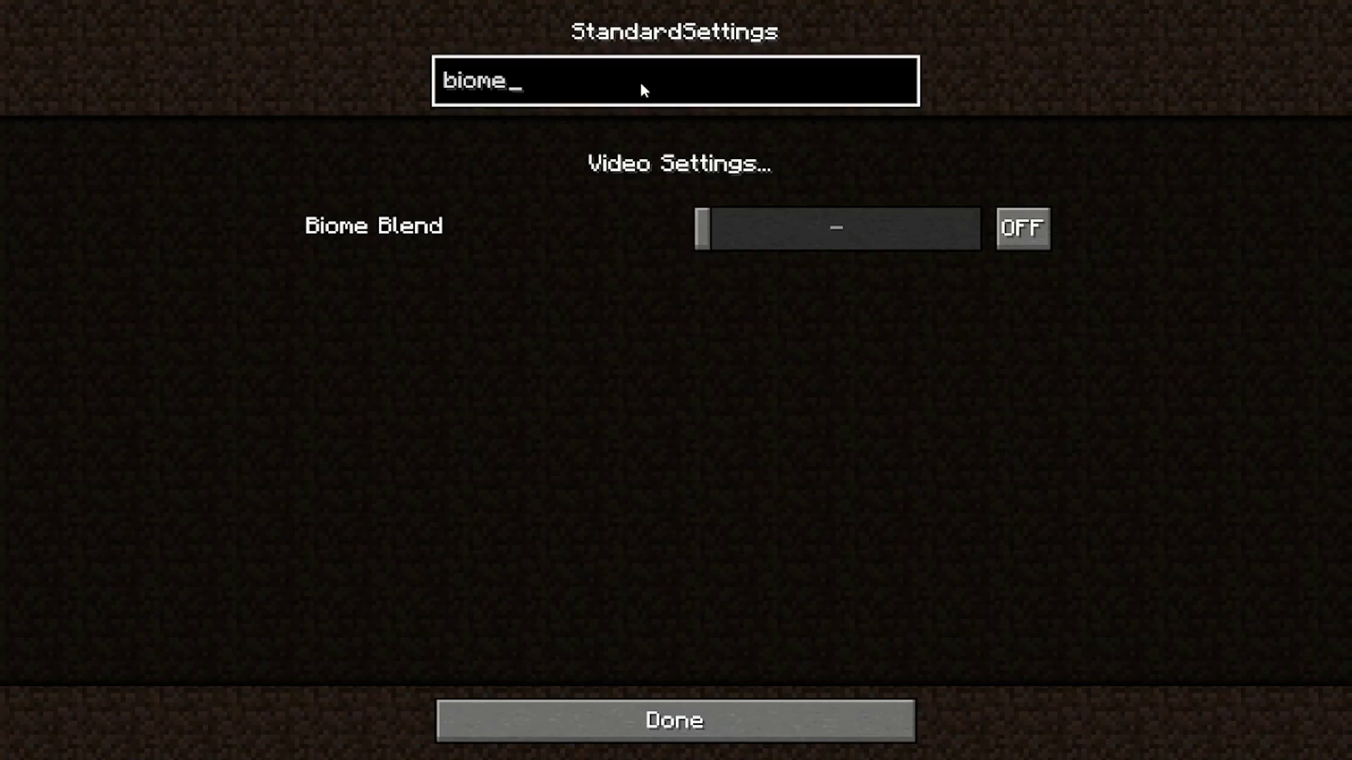
key("ctrl+a")
key("BackSpace")
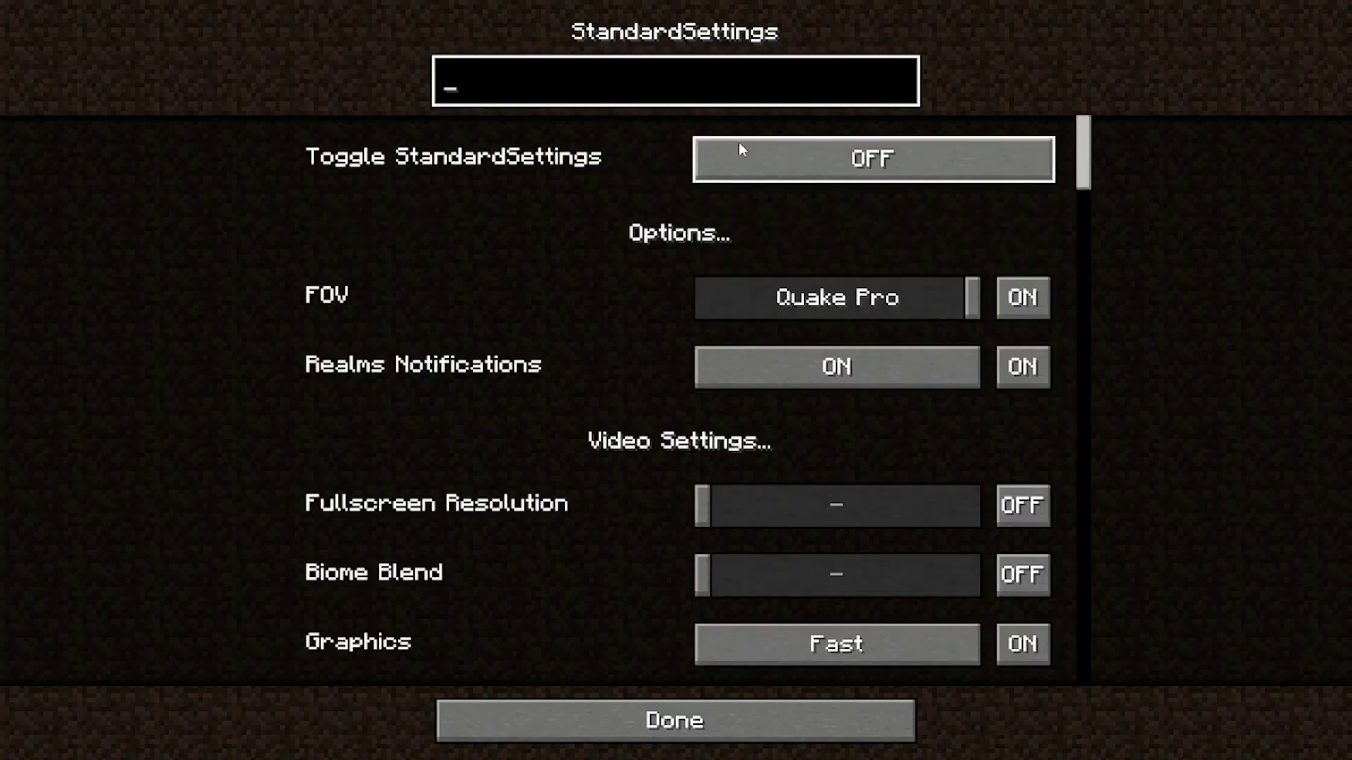
left_click(844, 159)
left_click(843, 158)
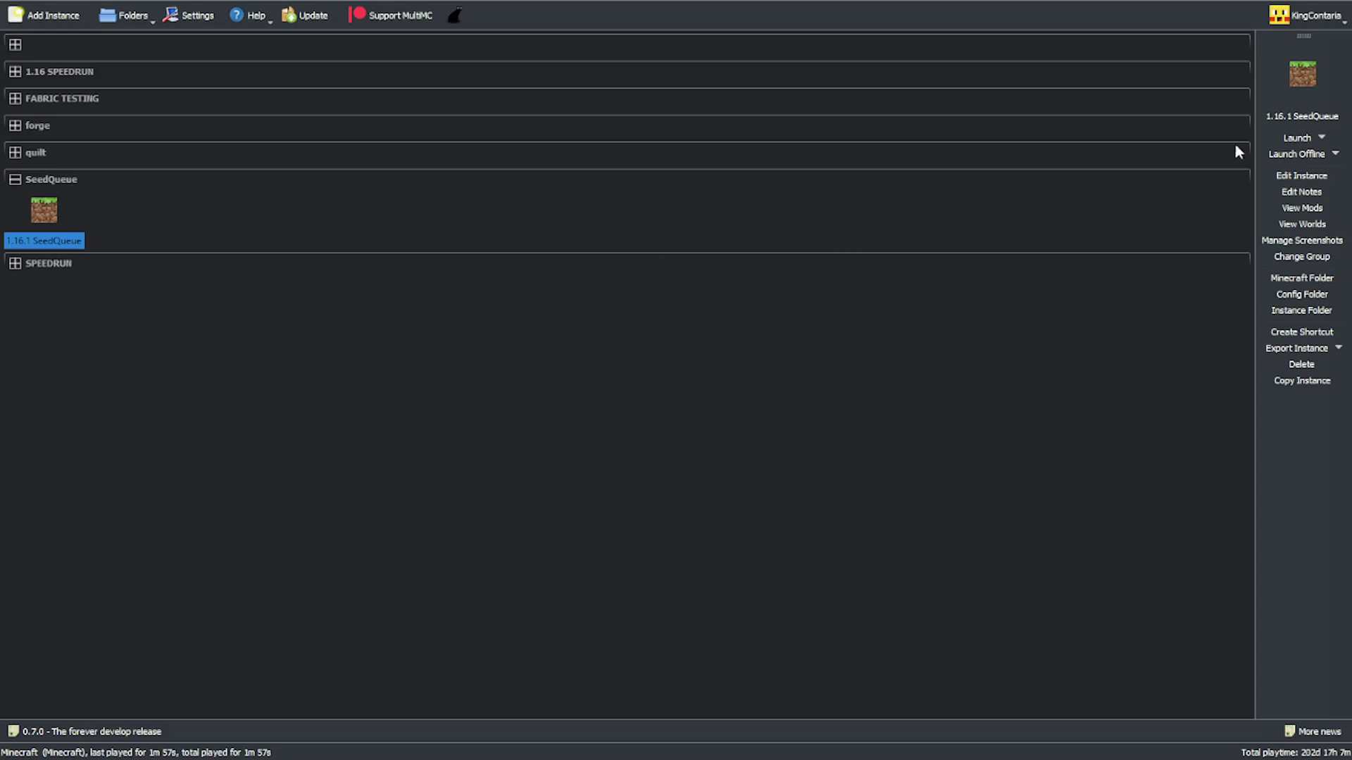
- Switch to MultiMC, edit the 1.16.1 SeedQueue instance and change its Fabric Loader version to 0.16.0
left_click(1299, 176)
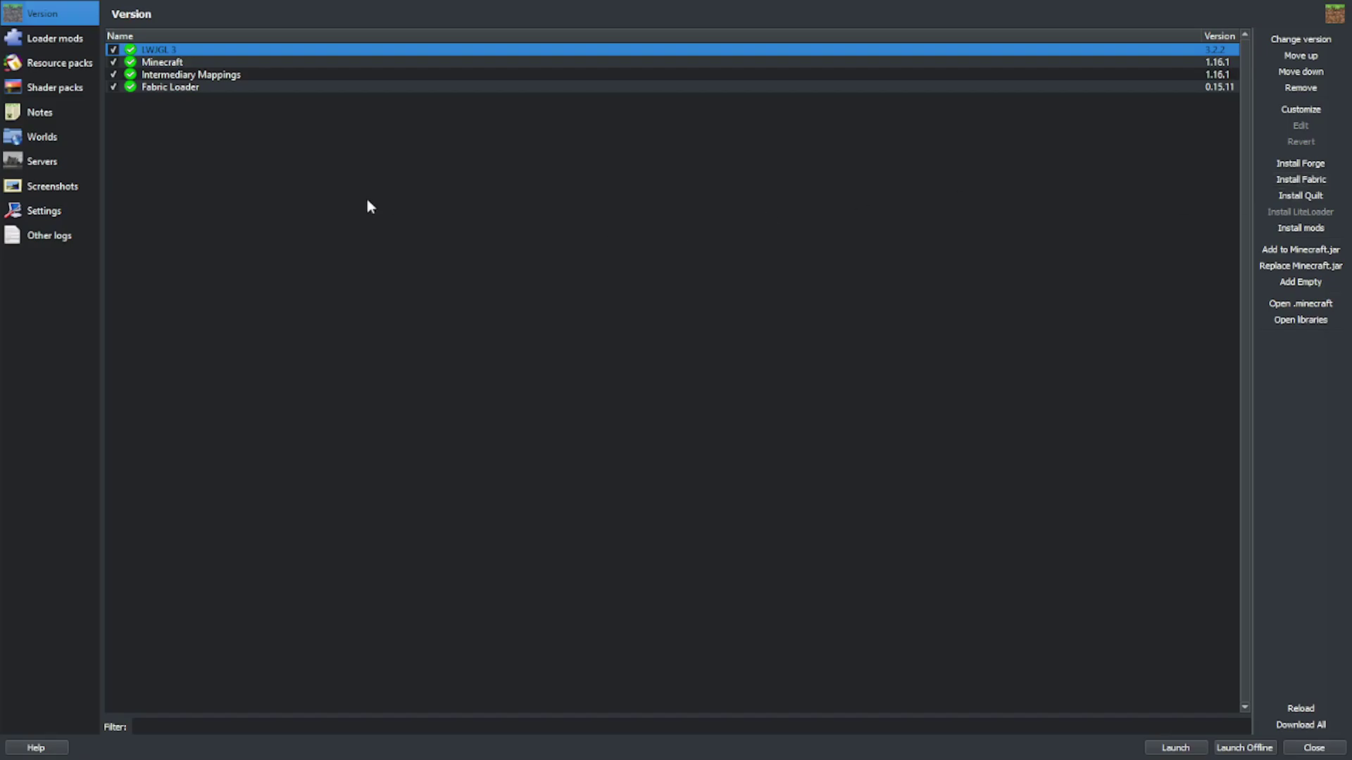
left_click(235, 90)
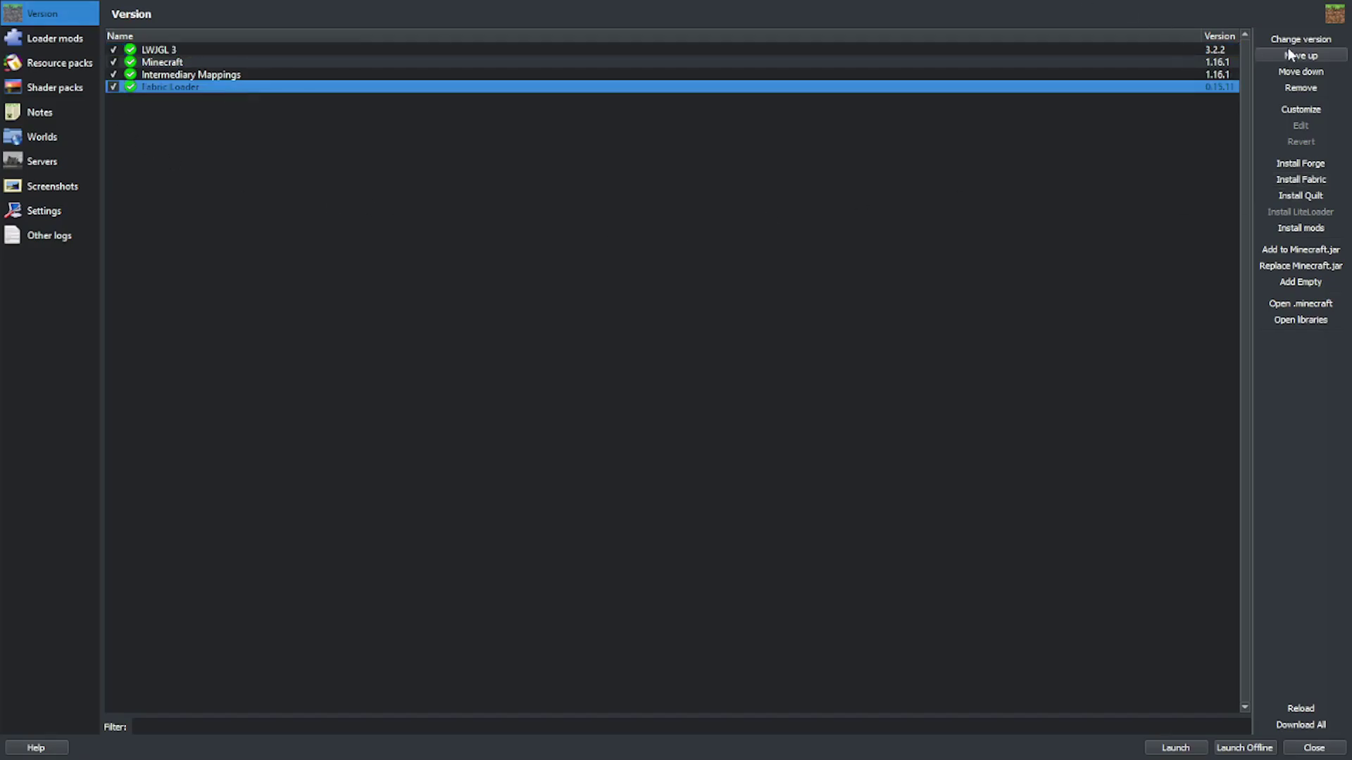
left_click(1294, 39)
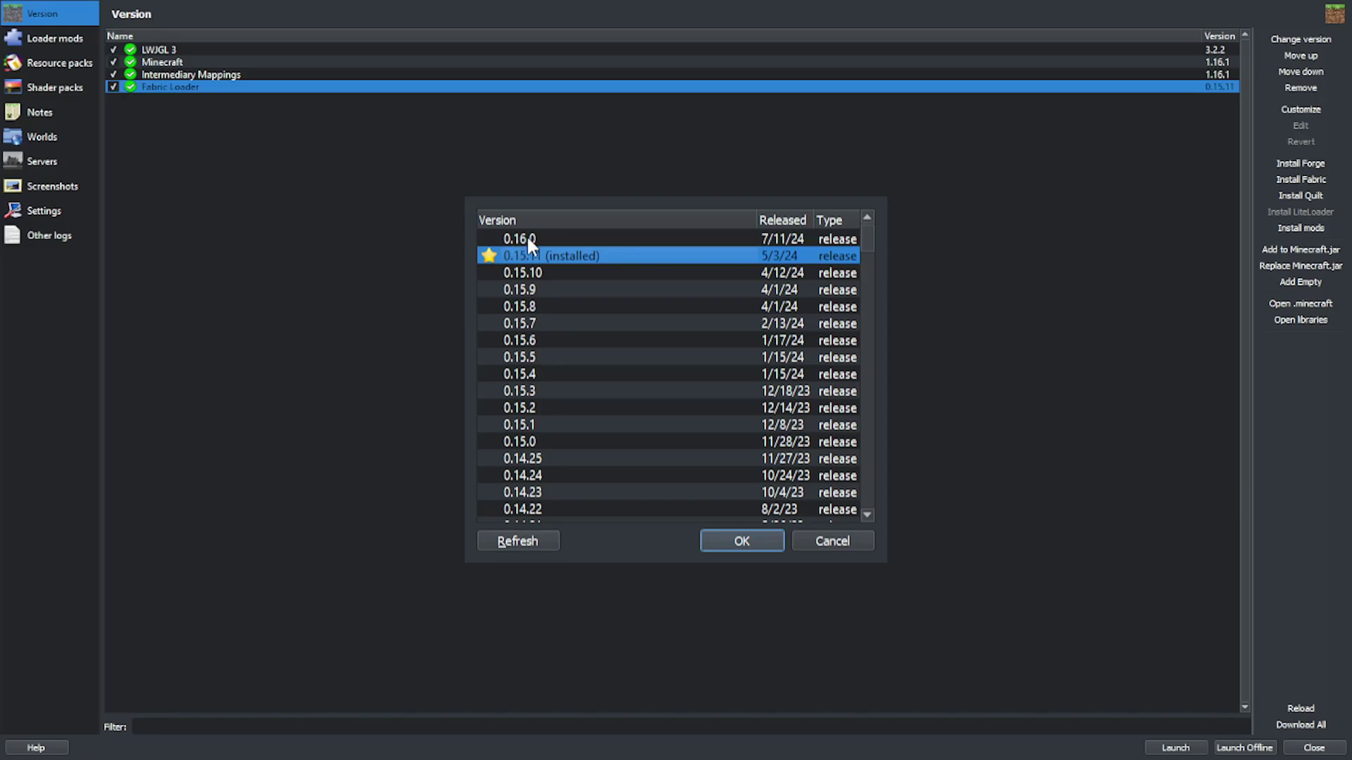
left_click(526, 238)
left_click(743, 535)
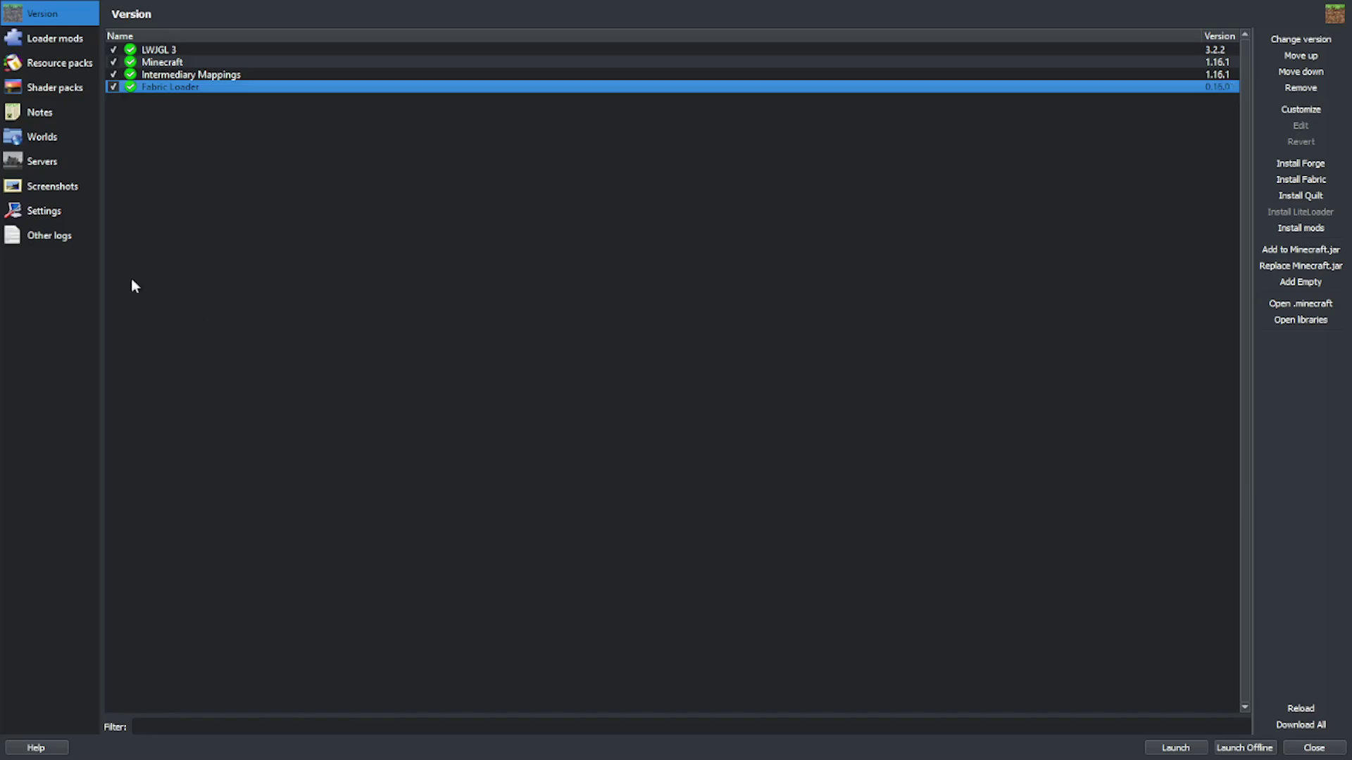
- Enable the instance's memory override and set the maximum memory allocation to 4096 MiB
left_click(55, 214)
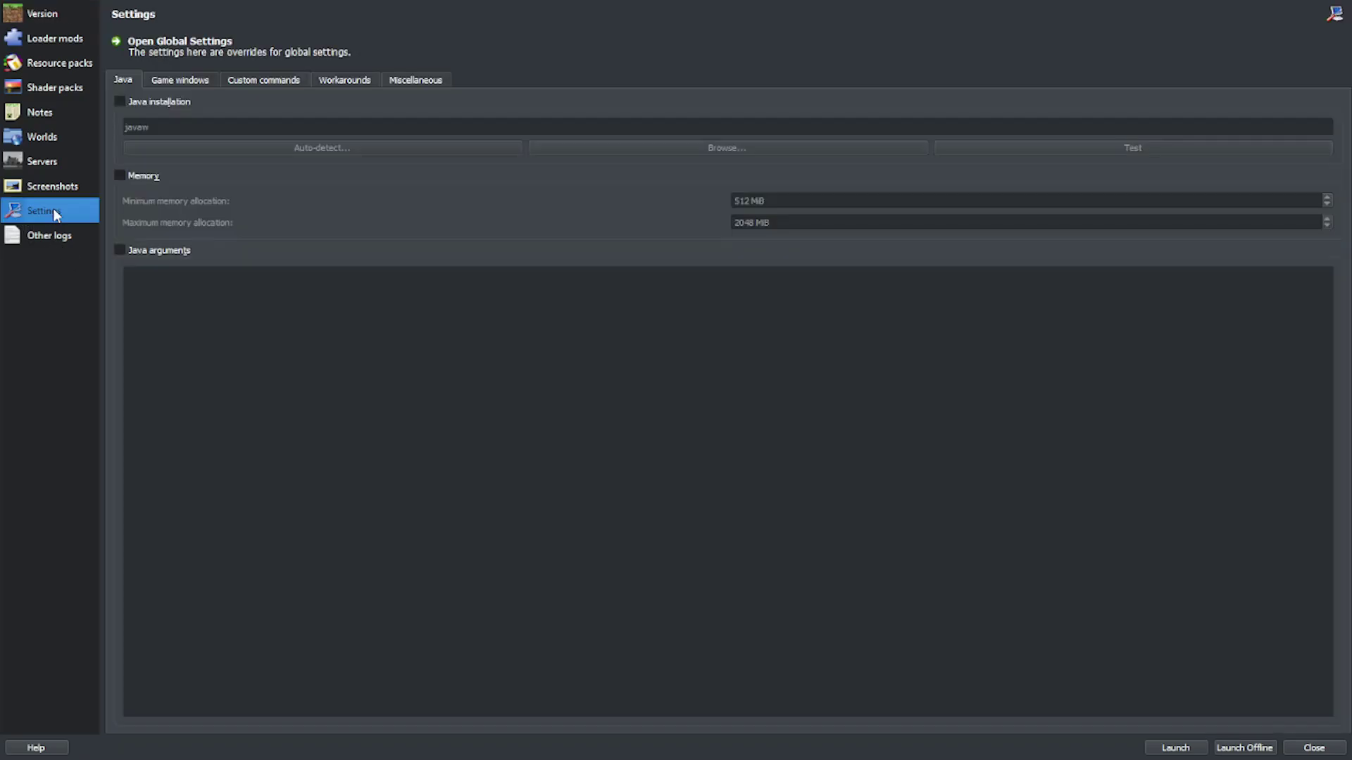
left_click(119, 175)
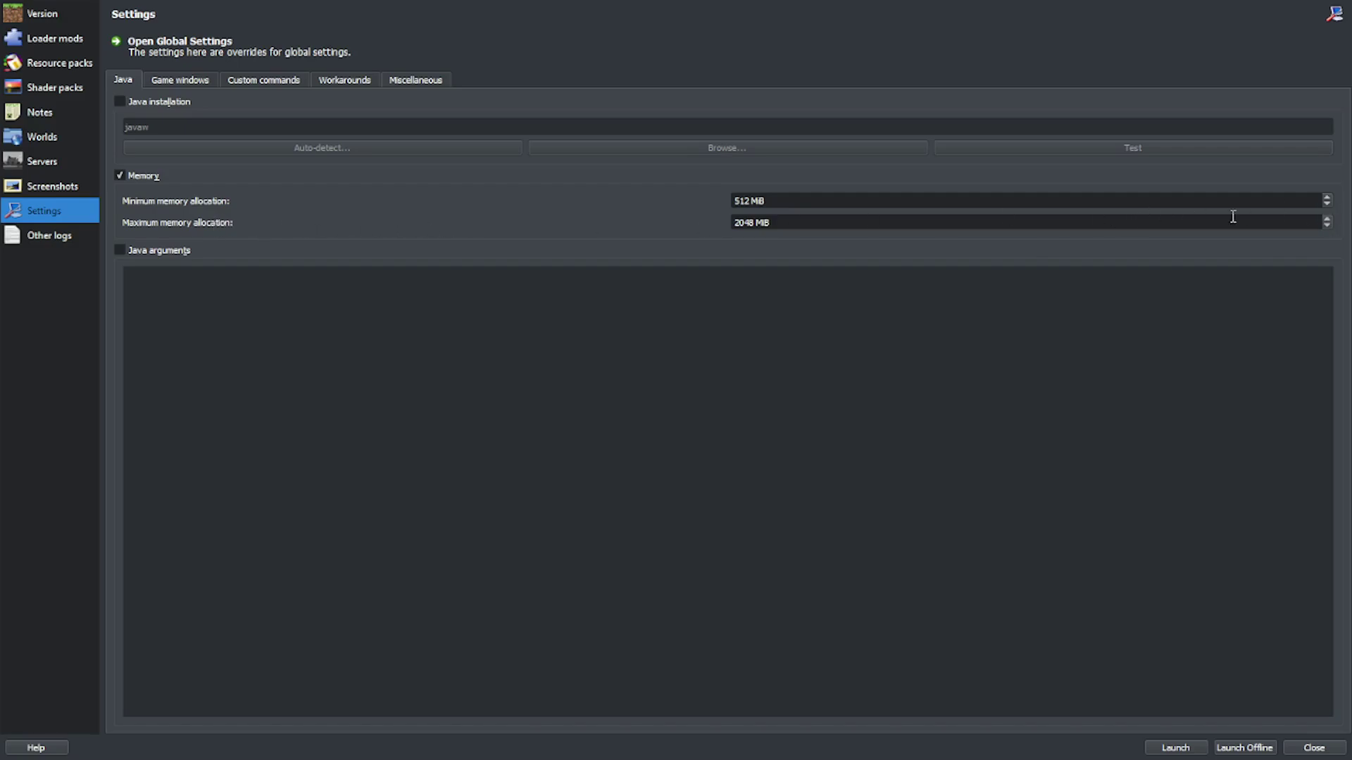
left_click(1327, 220)
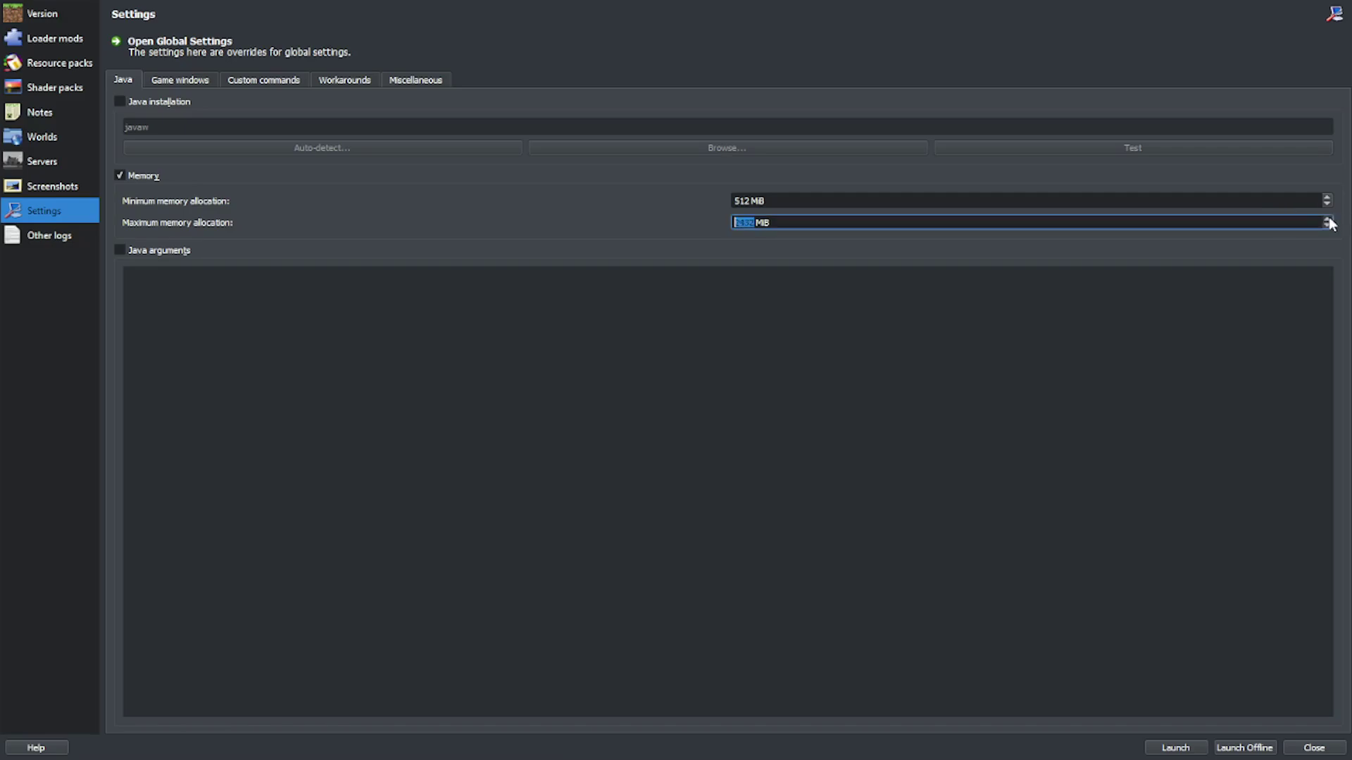
left_click(1327, 220)
left_click(1327, 219)
left_click(1327, 220)
left_click(1327, 219)
left_click(591, 220)
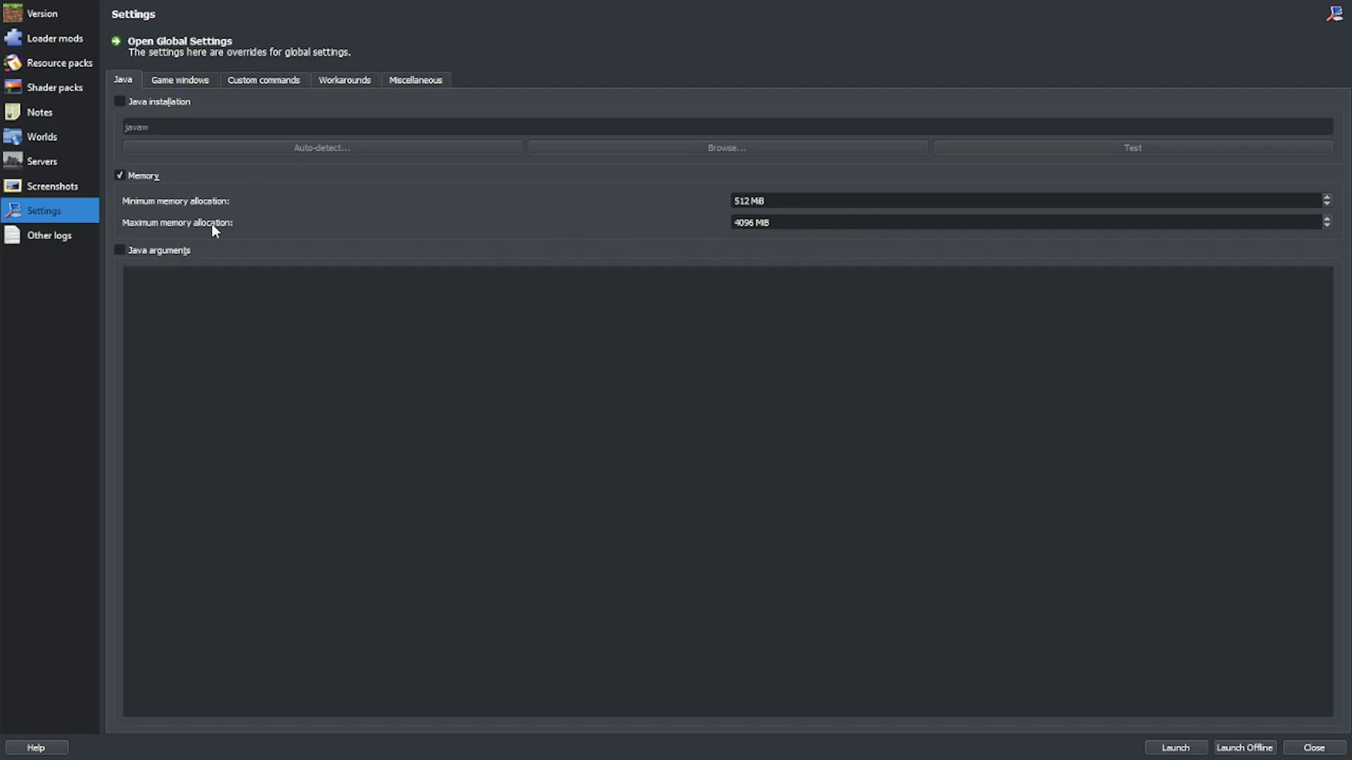
- Enable custom Java arguments for the instance and enter -XX:+UseZGC
left_click(120, 251)
left_click(253, 288)
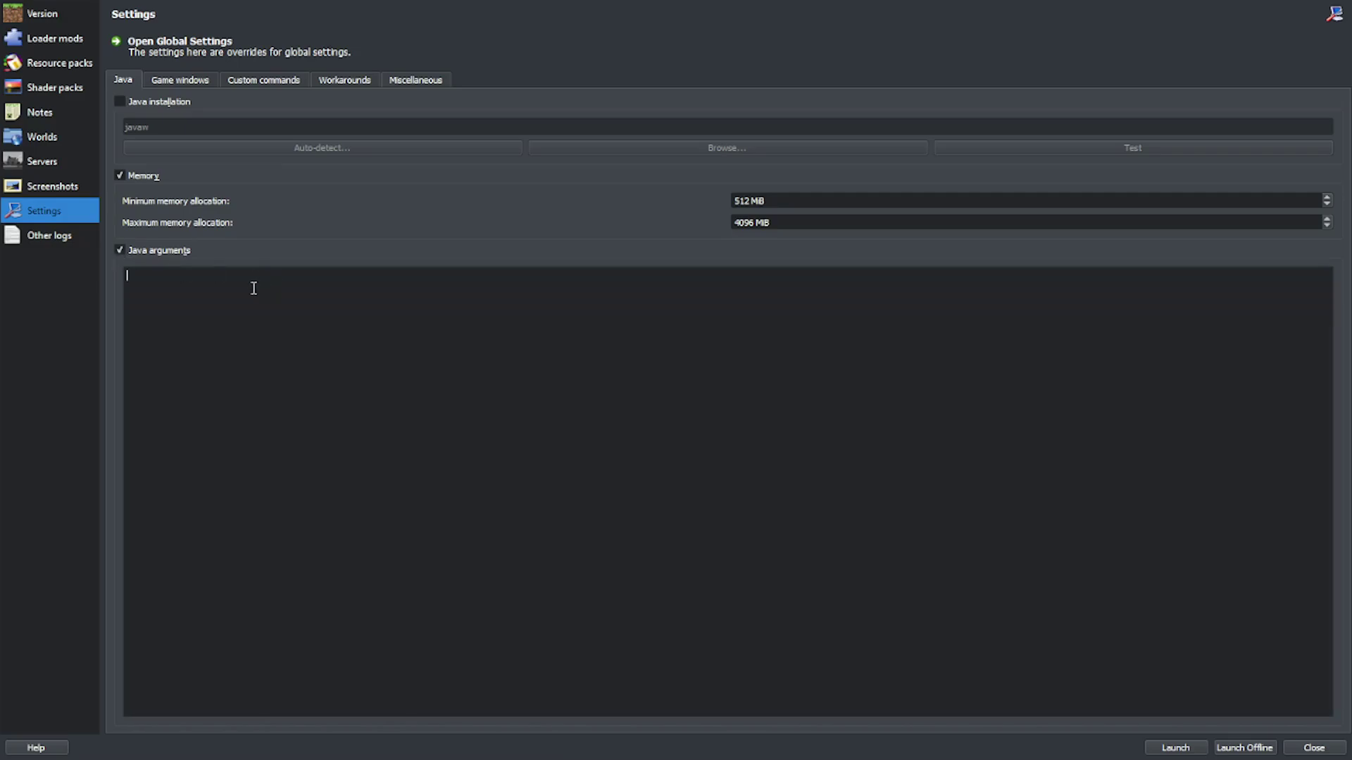
type("-XX:+UseZGC")
left_click_drag(126, 276, 220, 273)
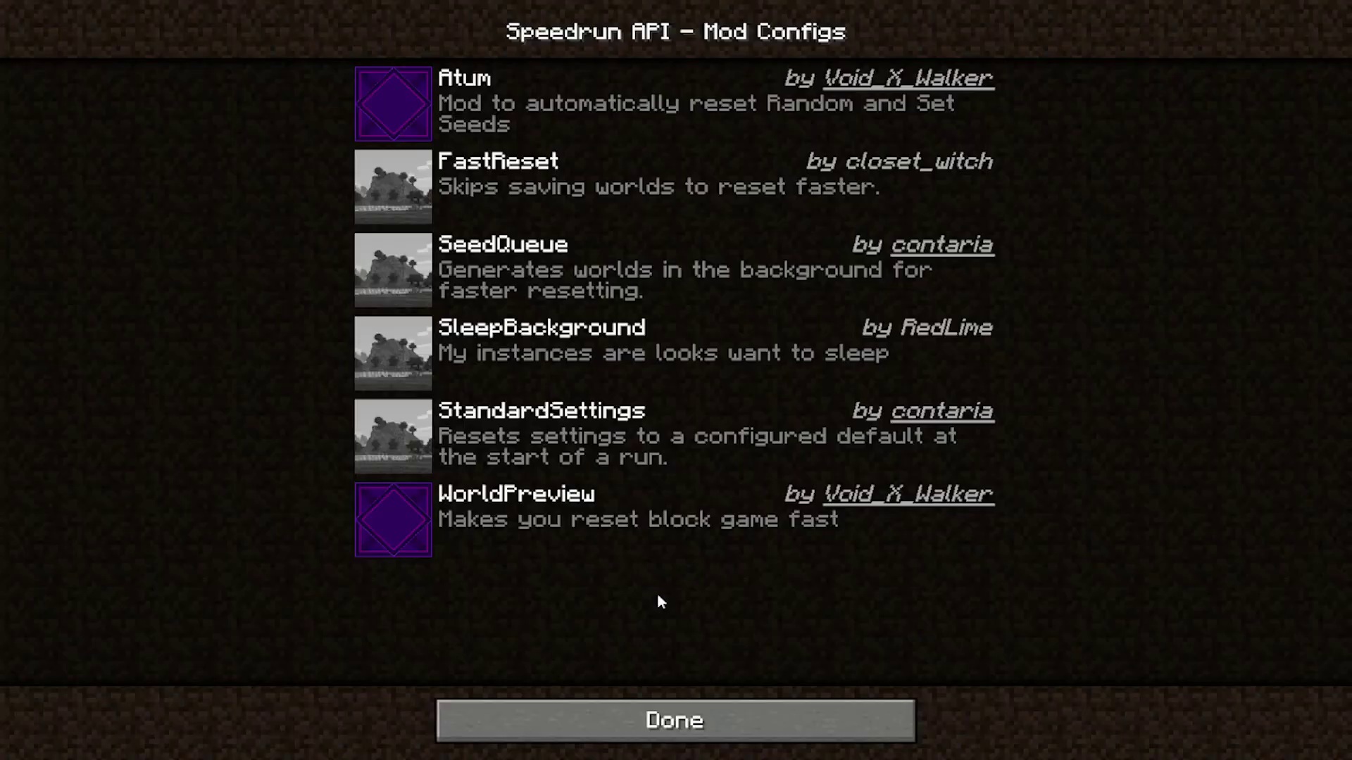
- Switch to Minecraft and, in the SeedQueue mod configuration, set Max Queued Seeds to 8 and Max Generating Seeds to 2
left_click(399, 271)
mouse_move(430, 176)
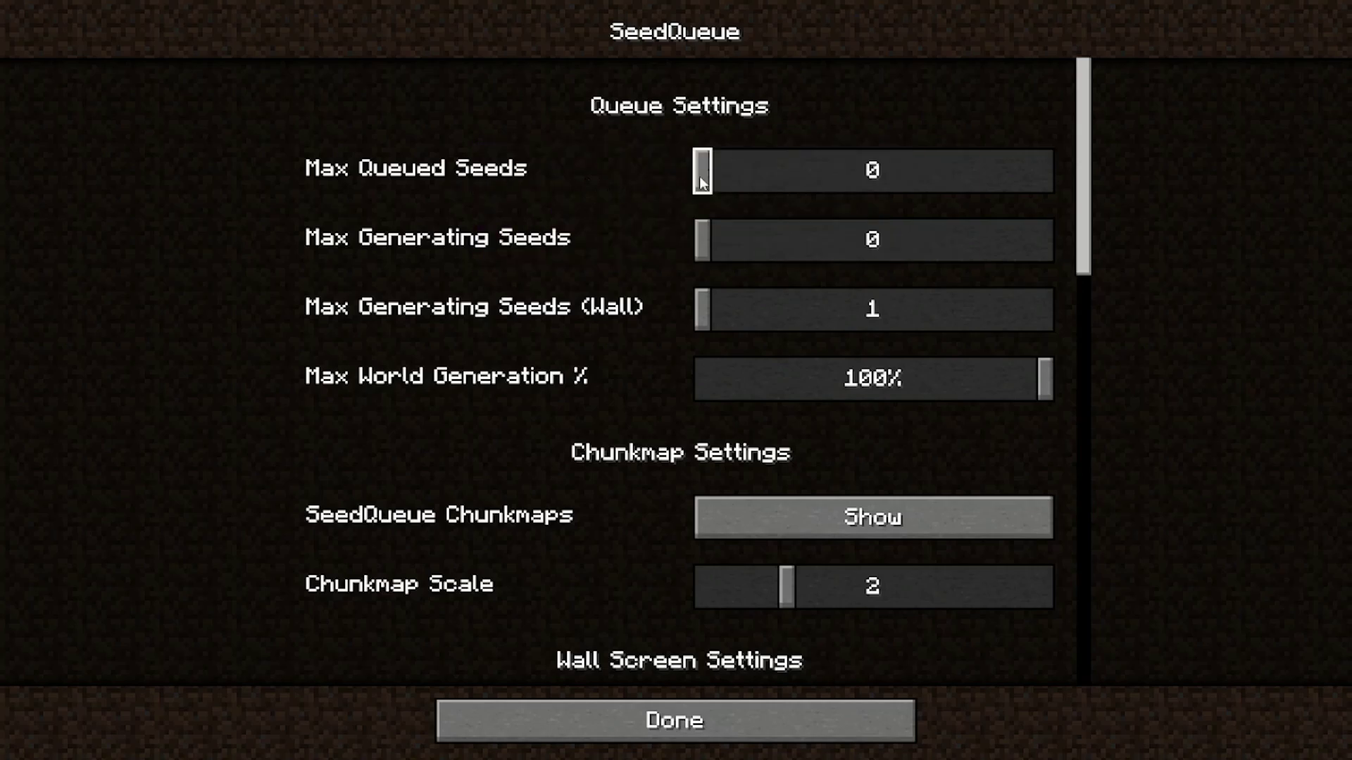
left_click_drag(703, 180, 757, 178)
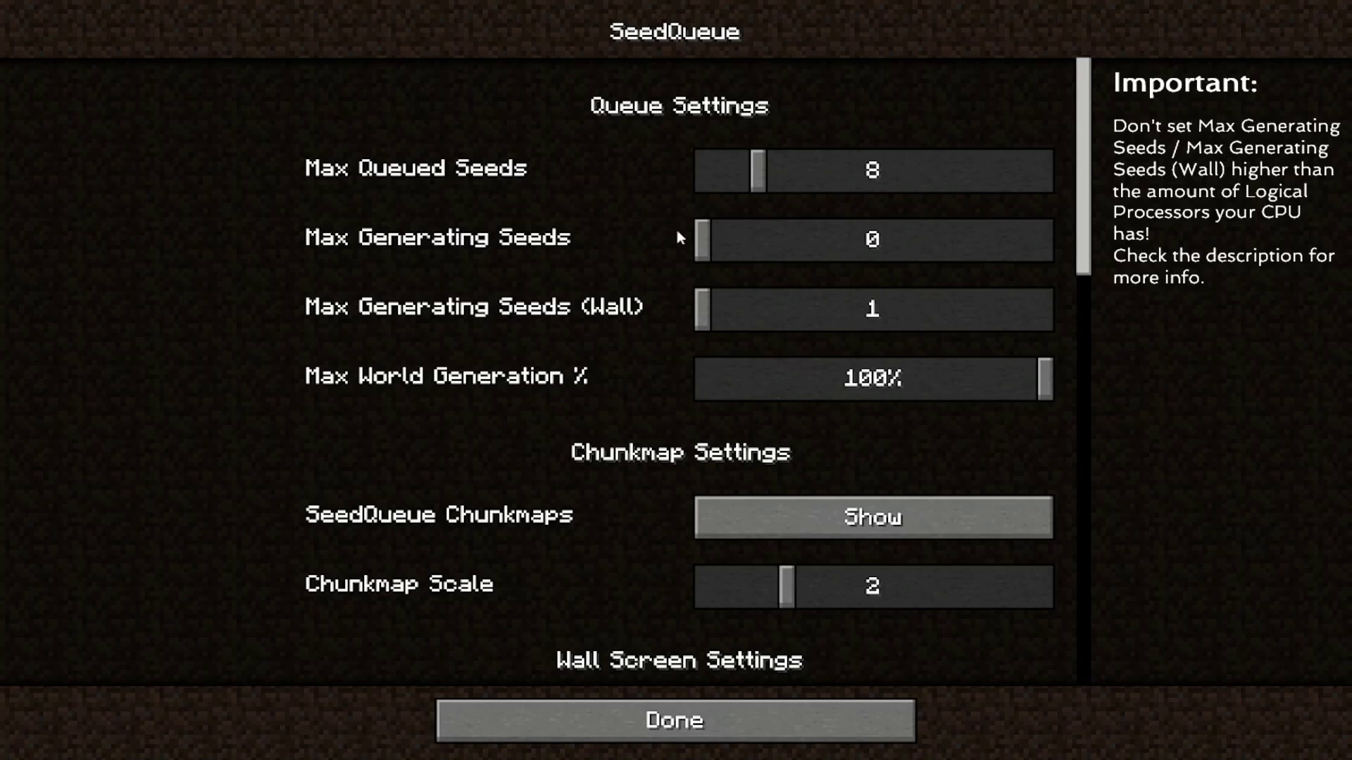
left_click_drag(703, 246, 733, 251)
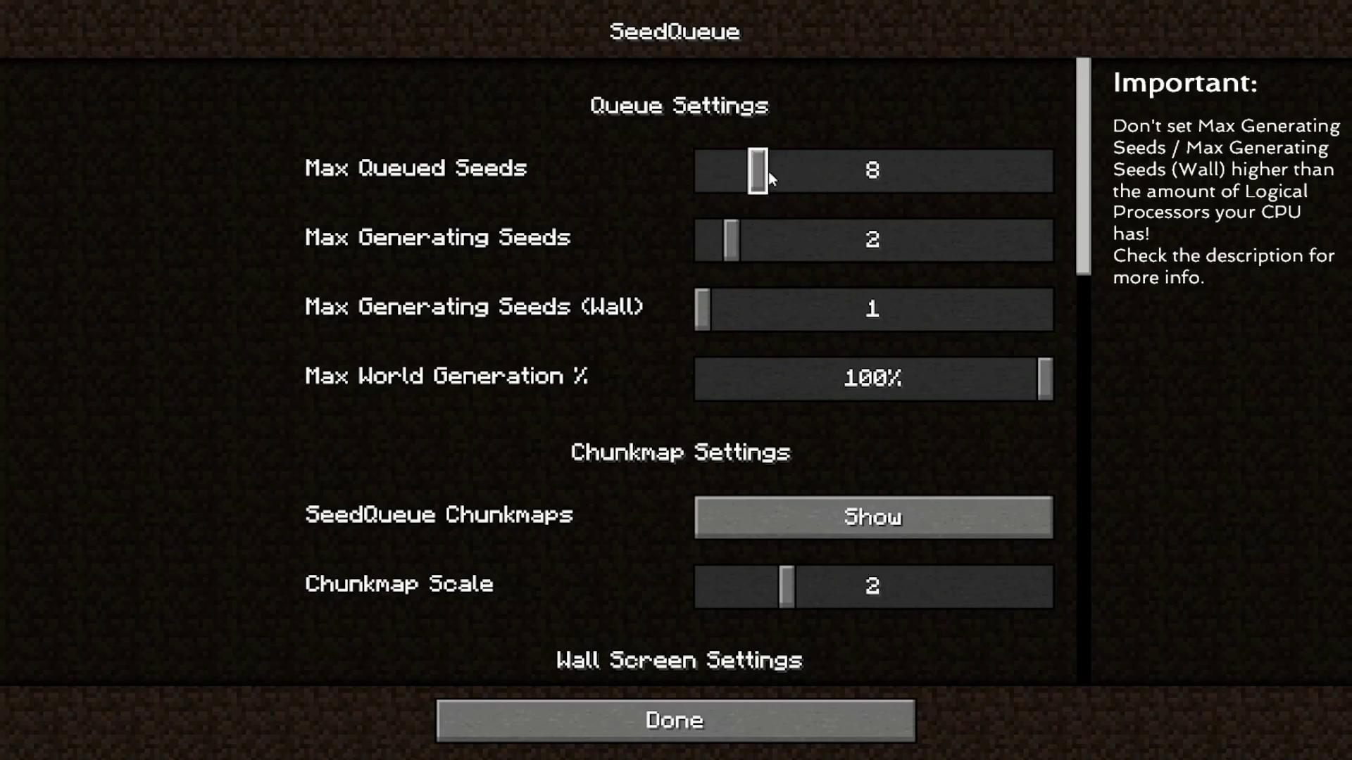
- Check the descriptions of the generating seeds options and set Max Generating Seeds (Wall) to 8
mouse_move(459, 315)
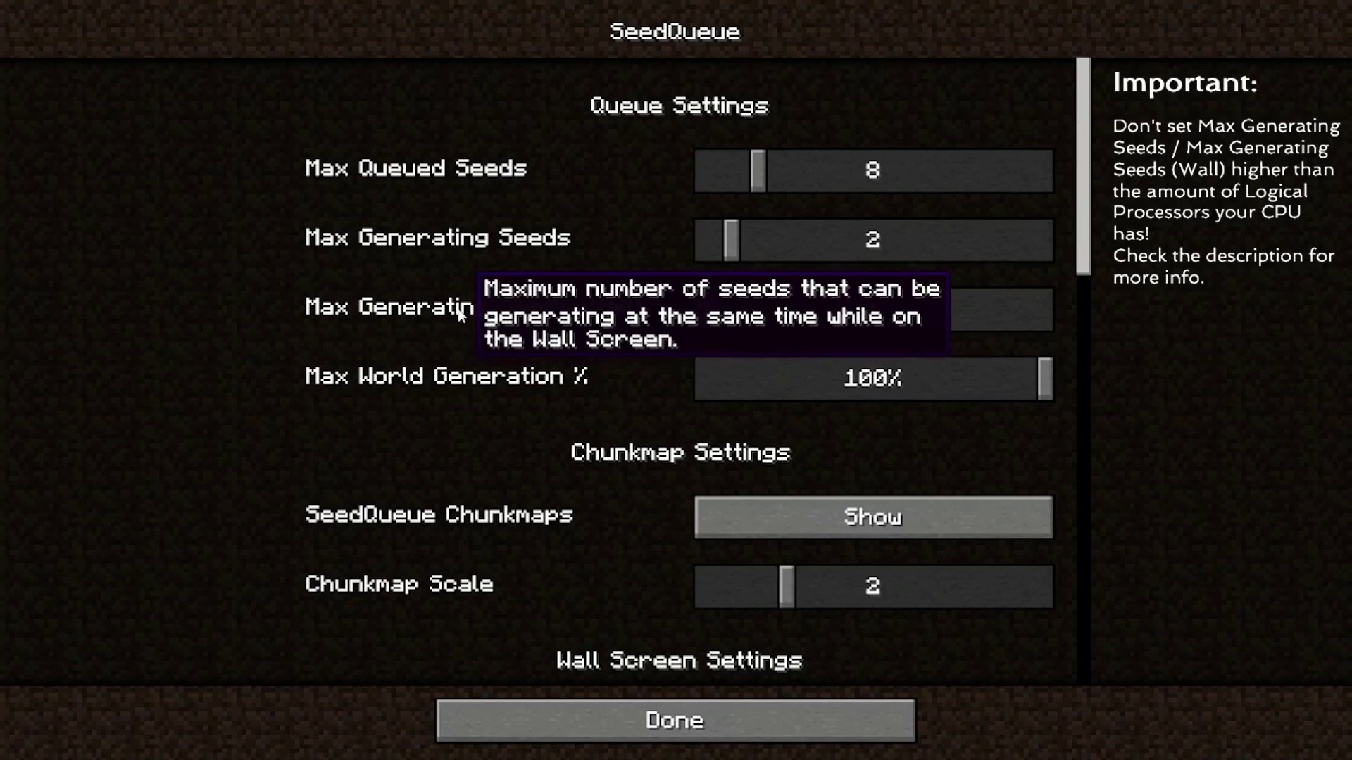
mouse_move(416, 242)
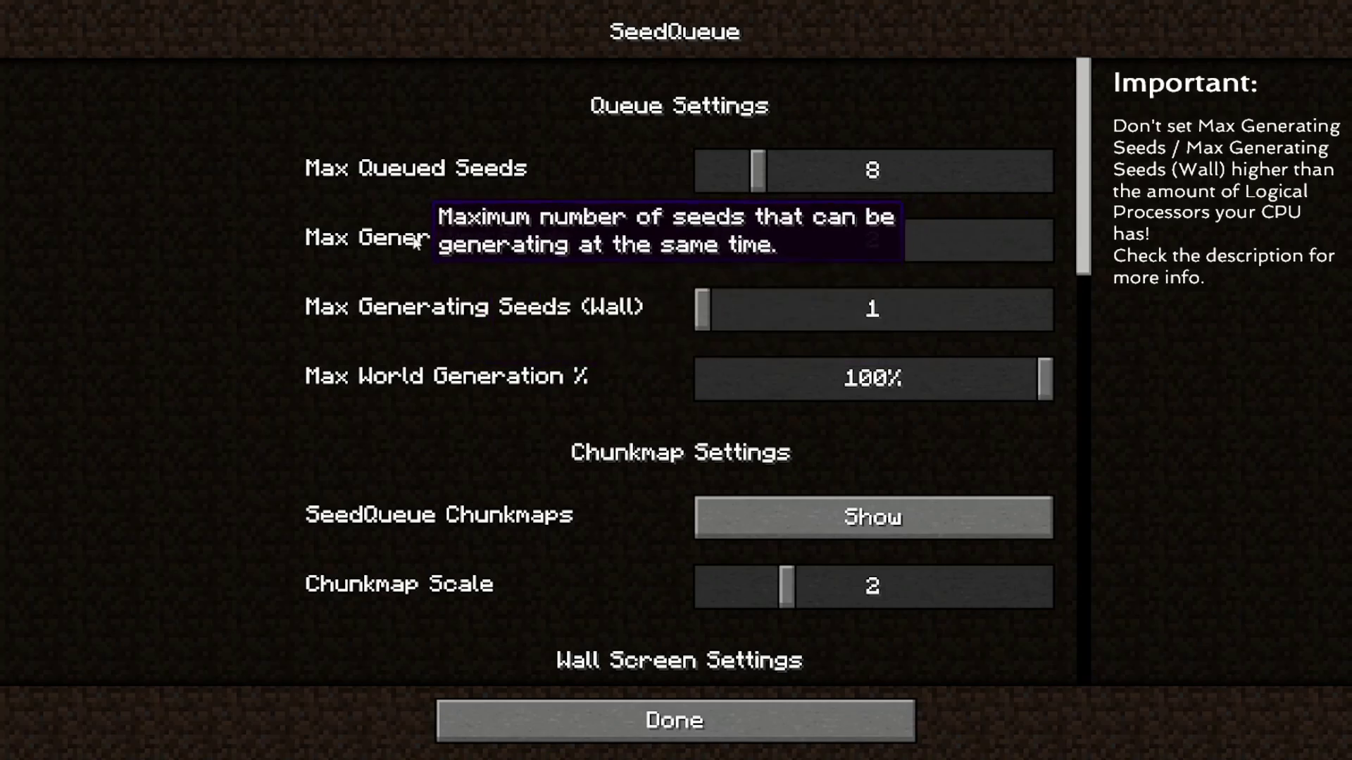
left_click_drag(710, 316, 827, 326)
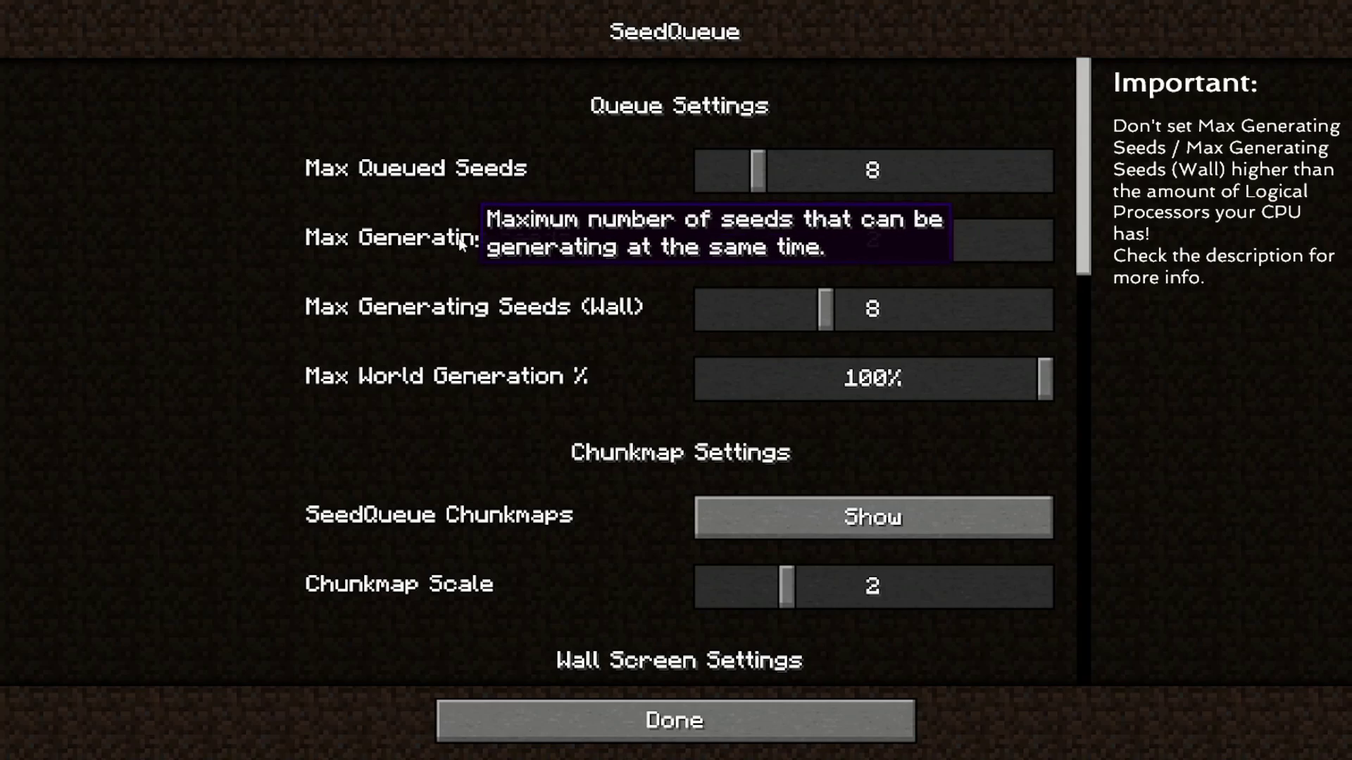
mouse_move(456, 243)
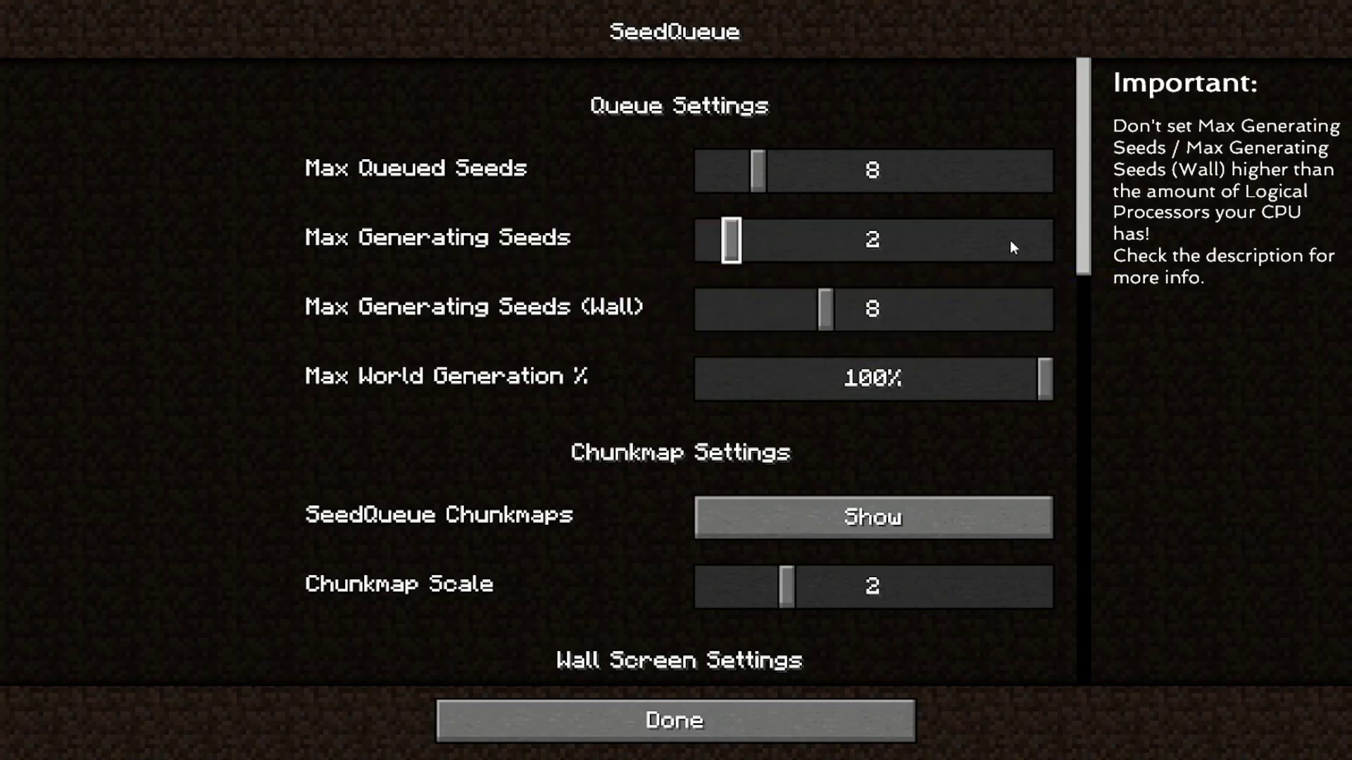
- Set SeedQueue Chunkmaps to Hide in the Chunkmap Settings
left_click_drag(1080, 255, 1089, 345)
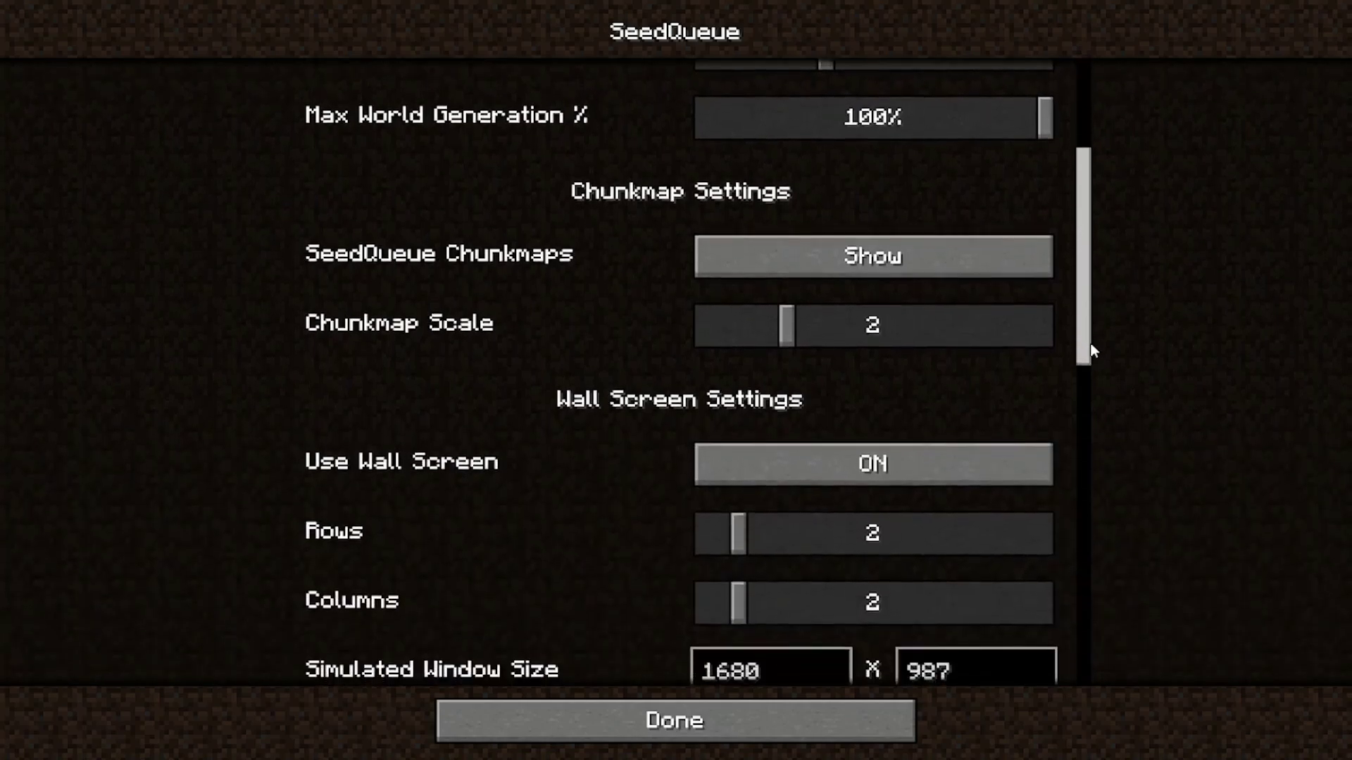
left_click(816, 259)
left_click(827, 261)
mouse_move(480, 255)
scroll(1088, 302, "down", 3)
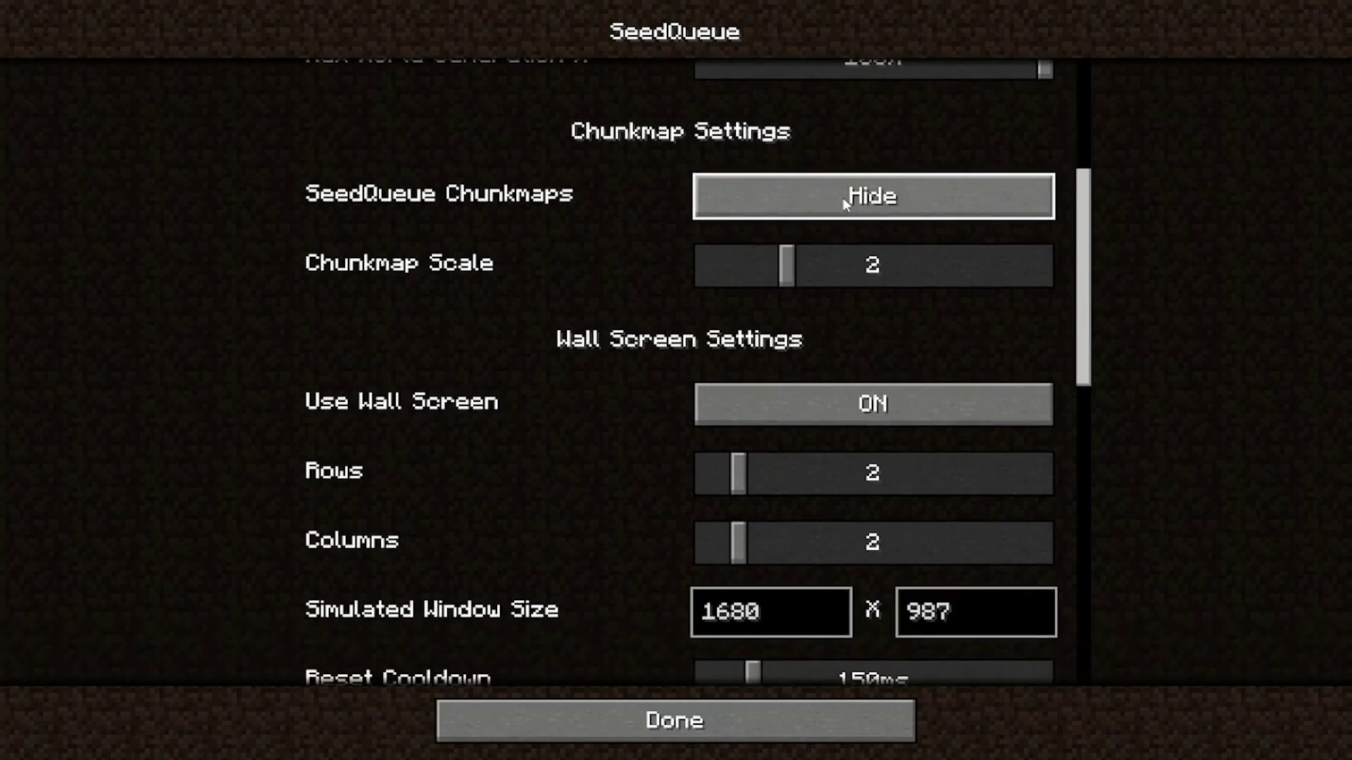
- Set the height of the Simulated Window Size to 300 in the Wall Screen Settings
scroll(1087, 275, "down", 4)
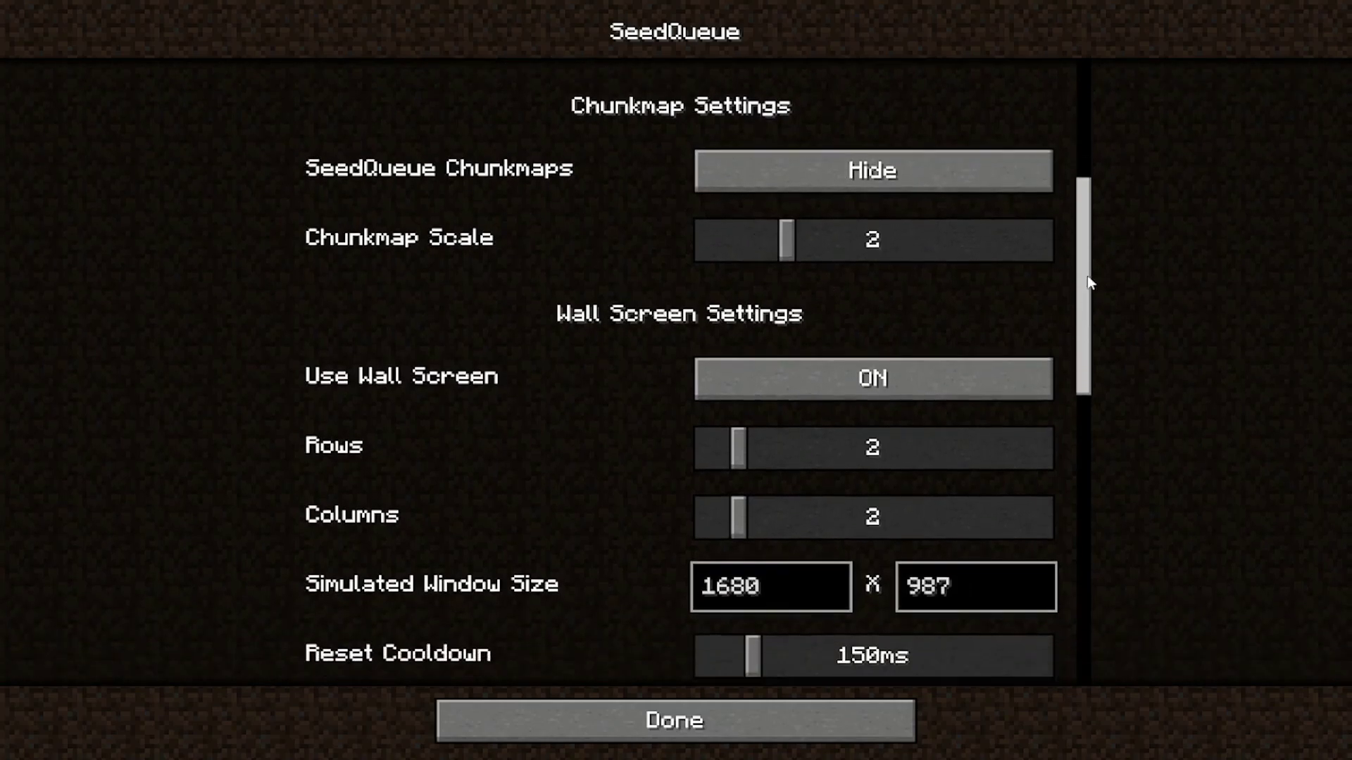
left_click_drag(1089, 301, 1086, 356)
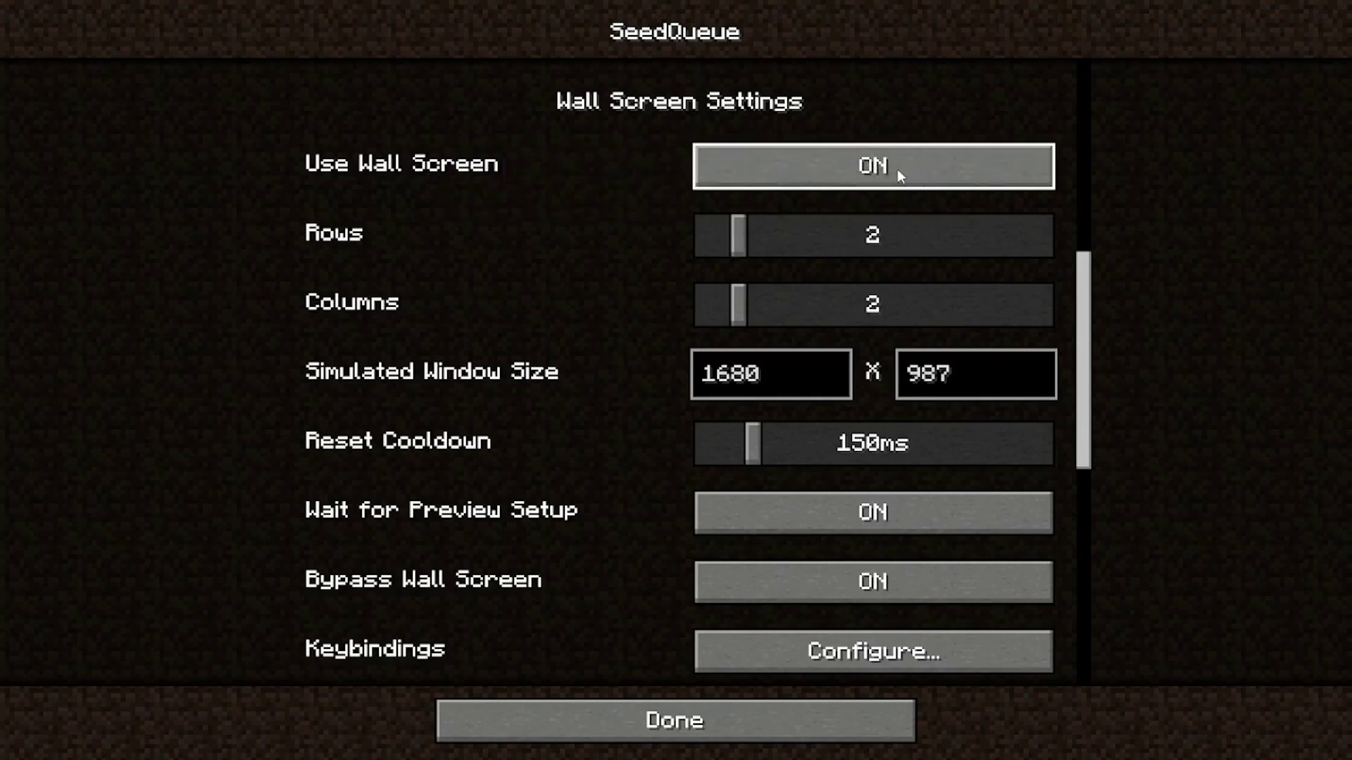
left_click_drag(1088, 355, 1077, 394)
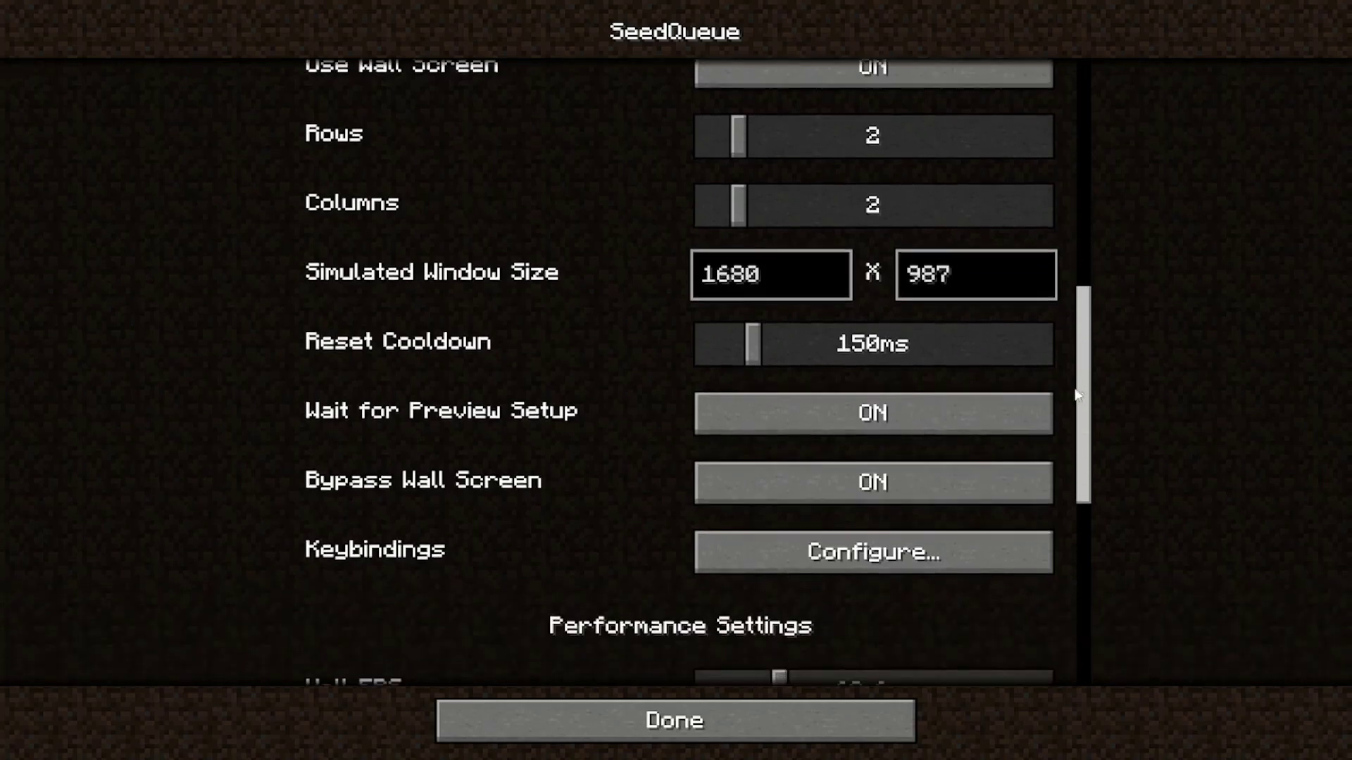
left_click(981, 283)
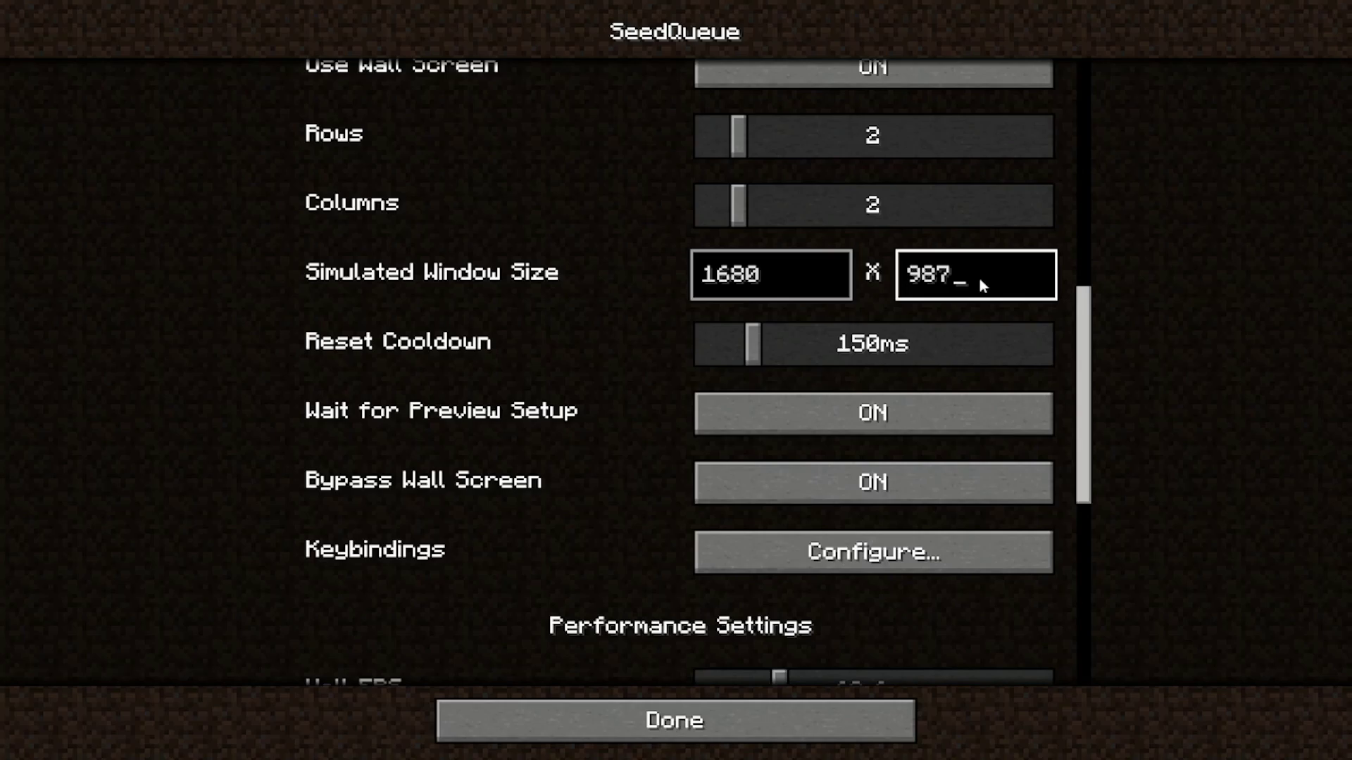
key("BackSpace")
key("BackSpace")
key("BackSpace")
type("300")
- Open the wall screen's keybindings configuration and bind Play Instance to e
left_click_drag(1089, 405, 1089, 461)
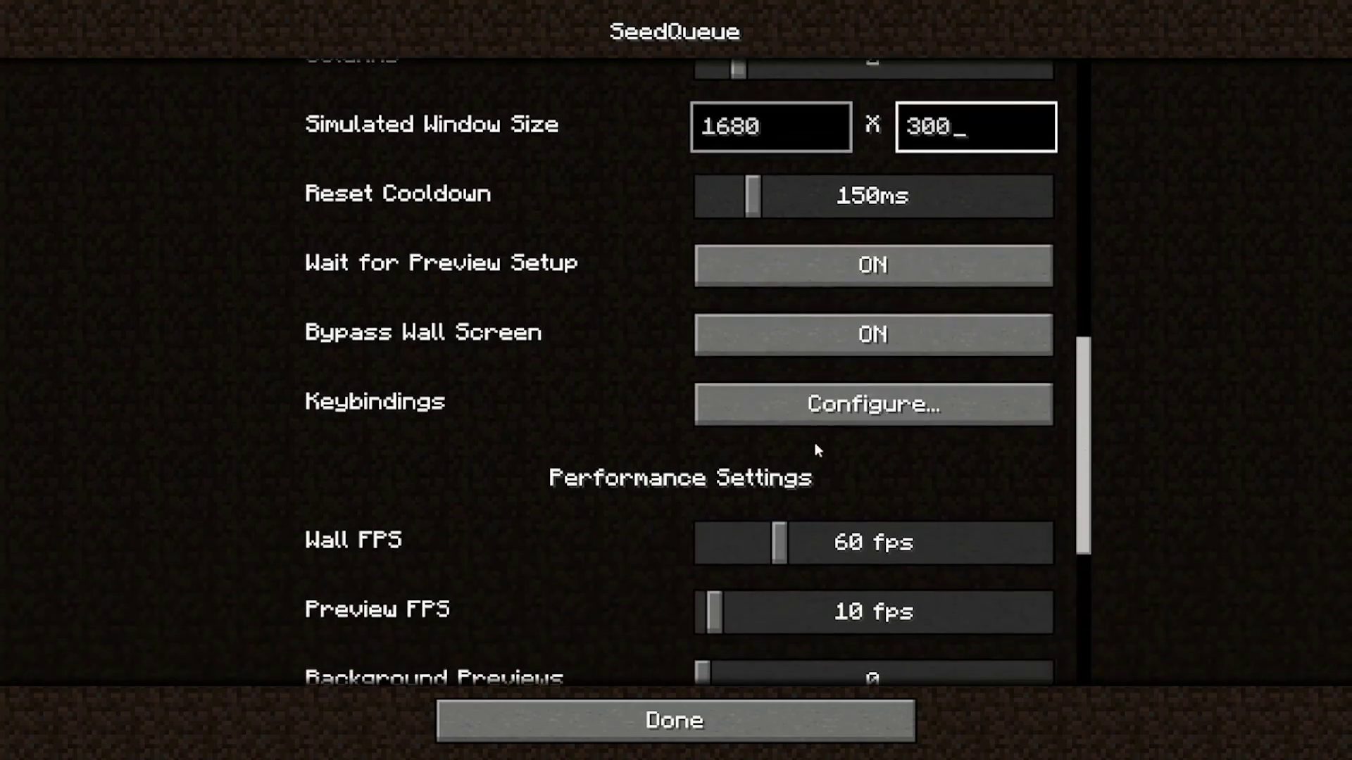
left_click(871, 406)
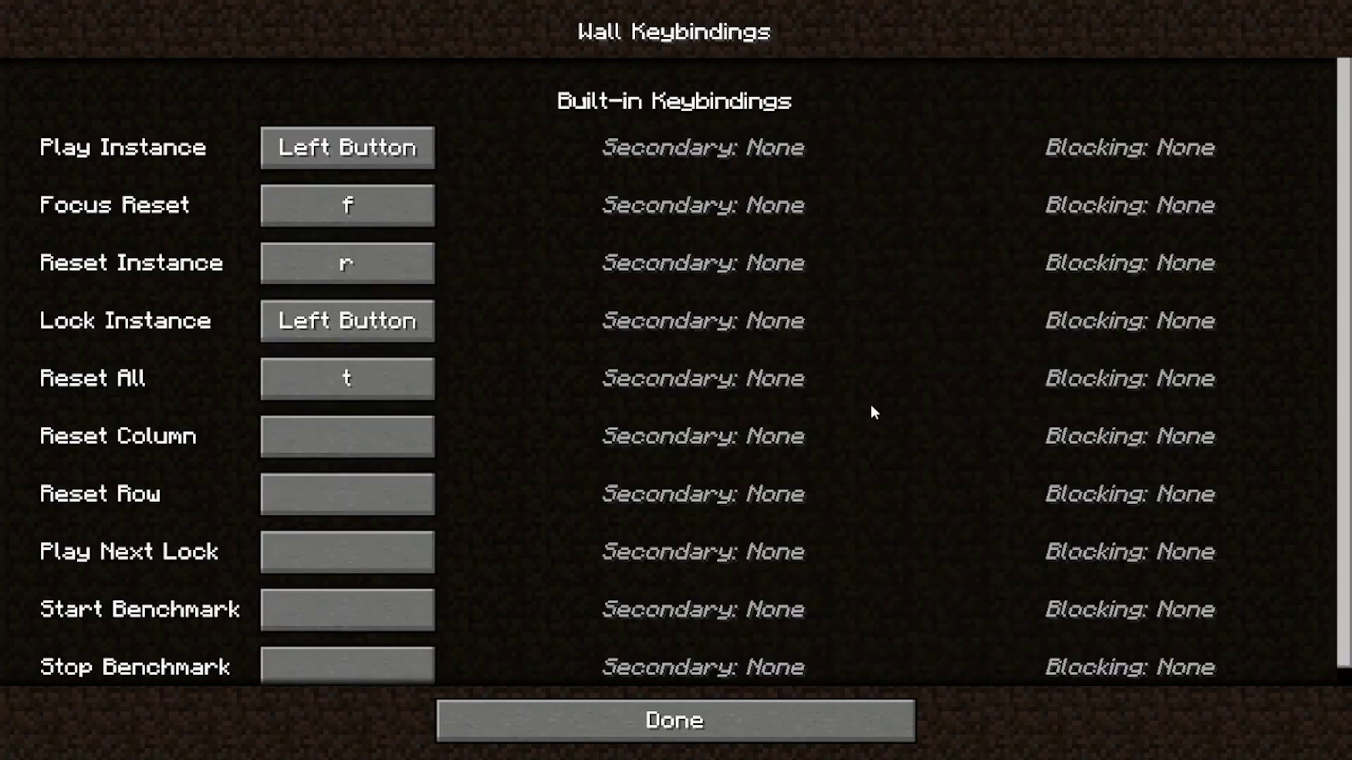
scroll(146, 243, "down", 1)
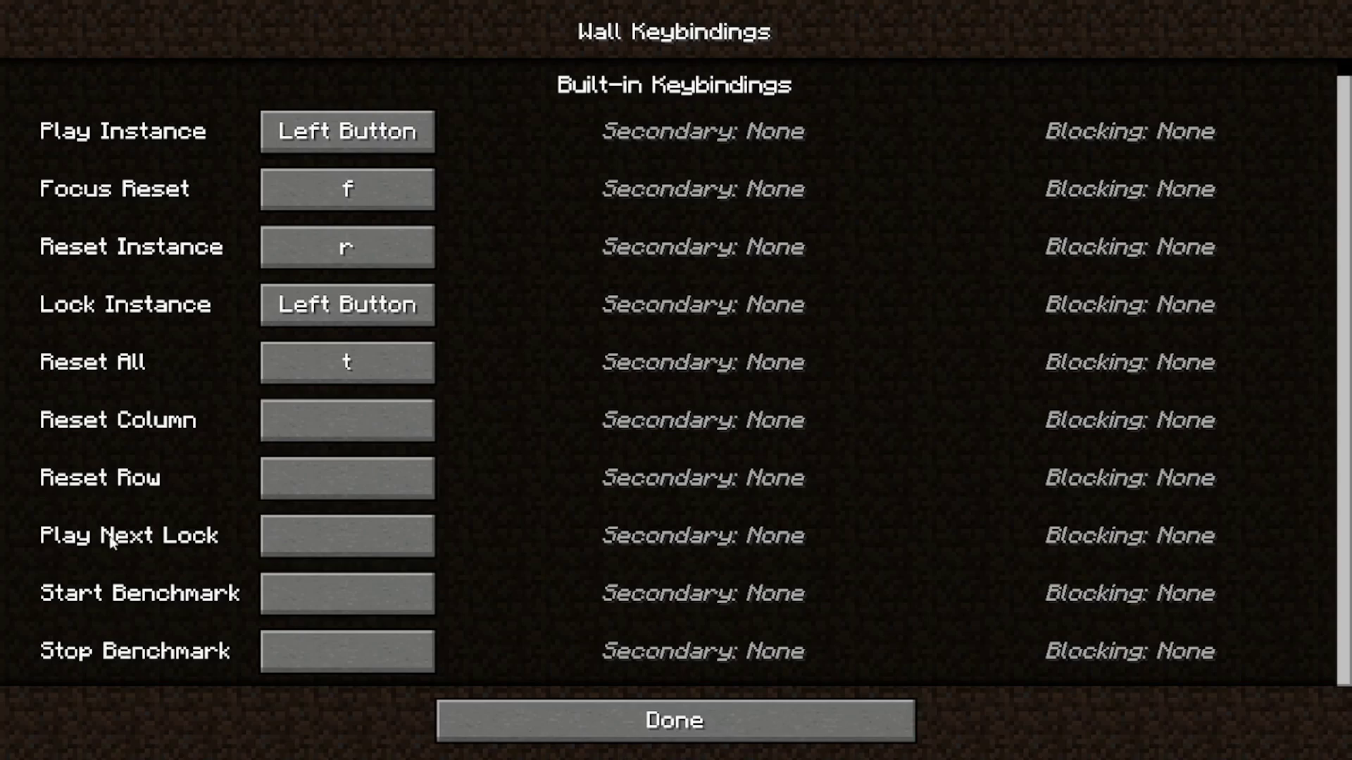
scroll(180, 295, "up", 1)
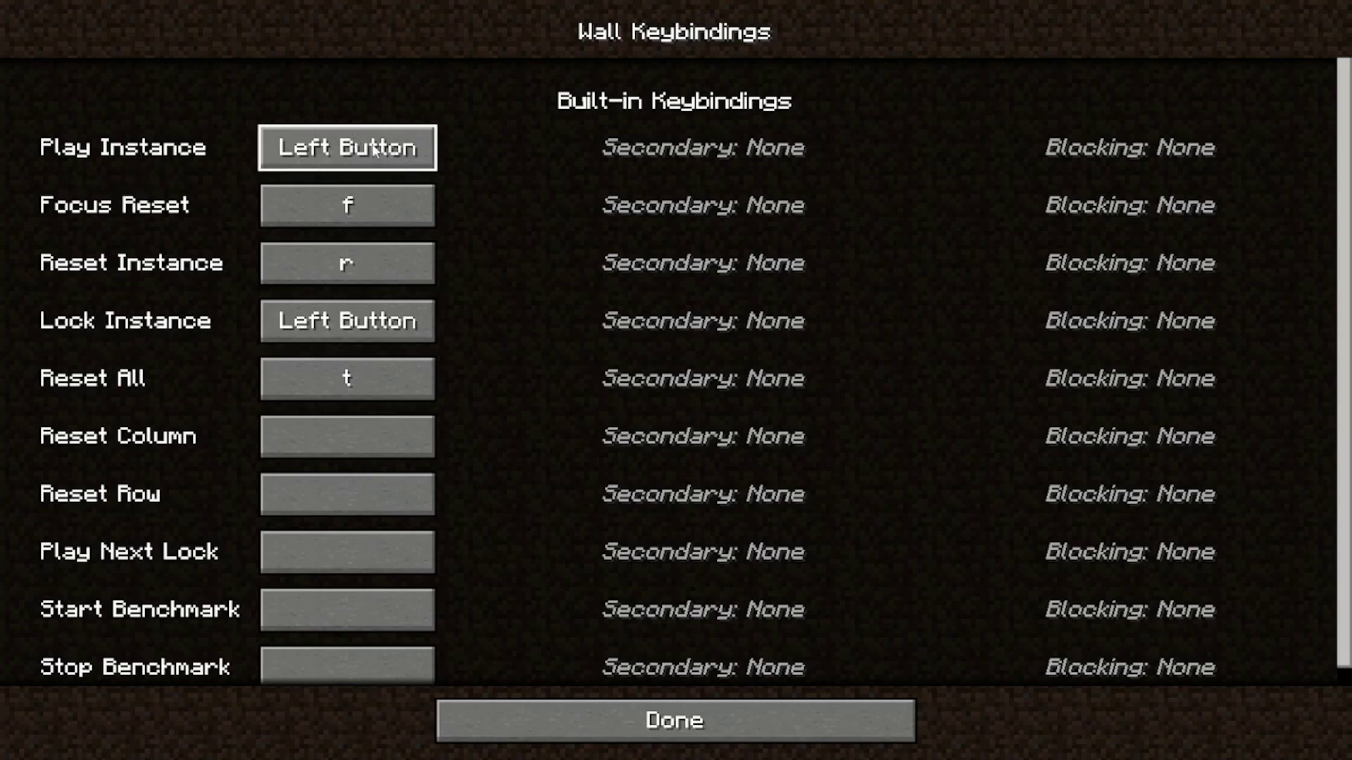
left_click(338, 155)
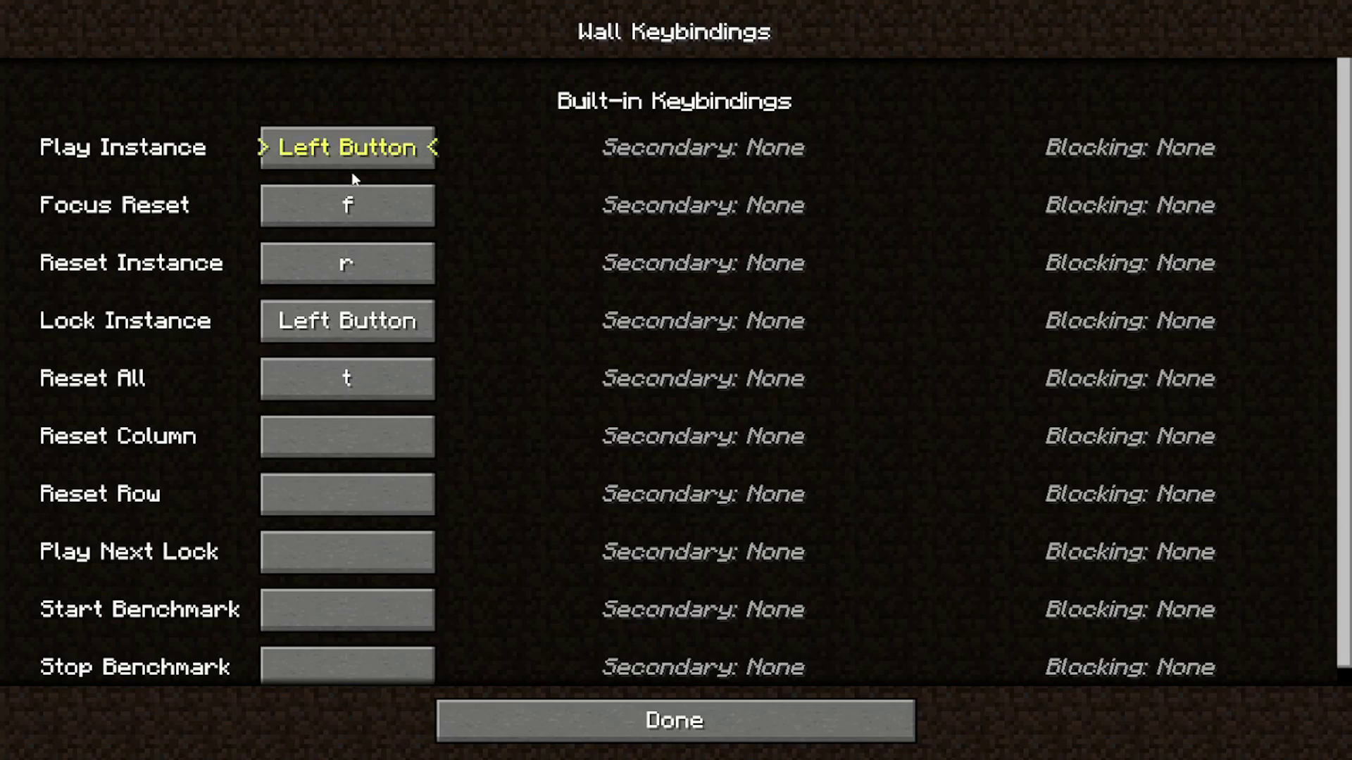
key("e")
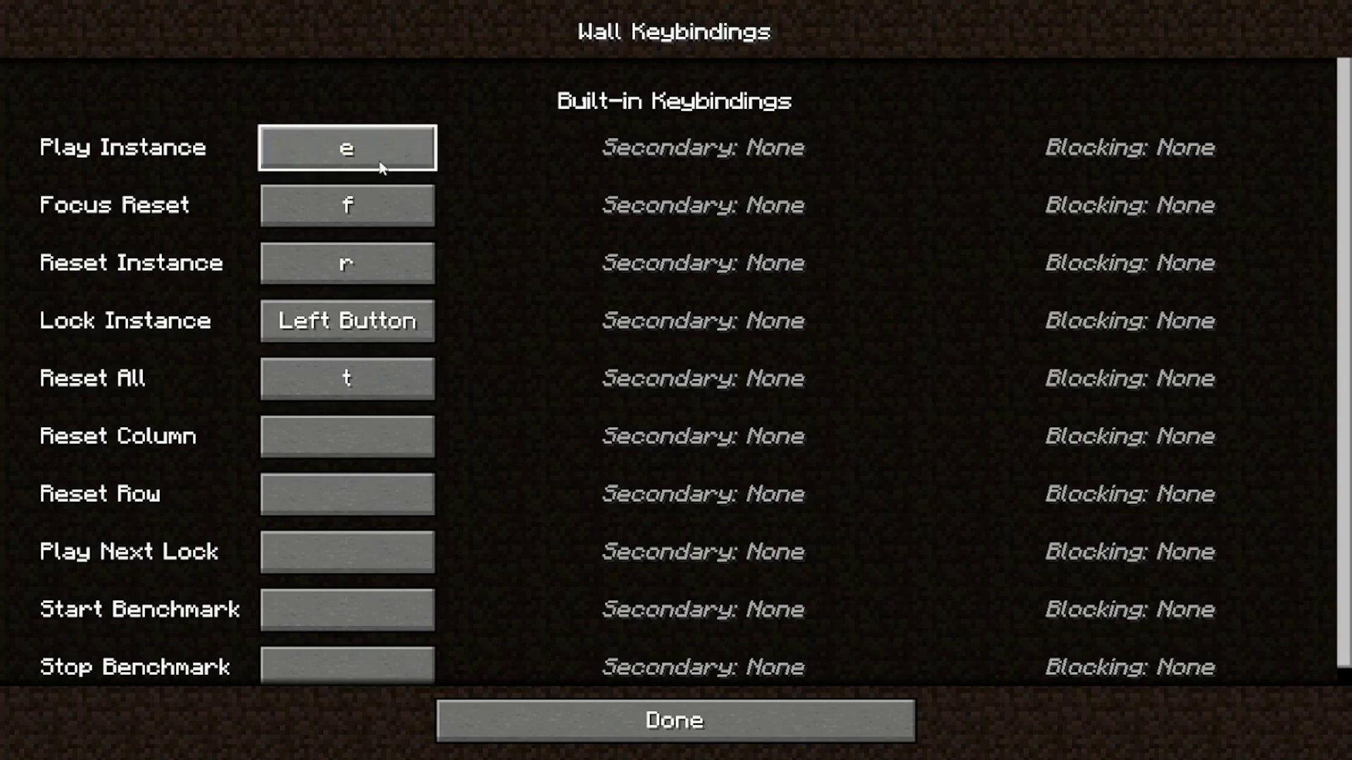
- Try Left Shift as a secondary key and f as a blocking key for Play Instance, and remove both
left_click(607, 149)
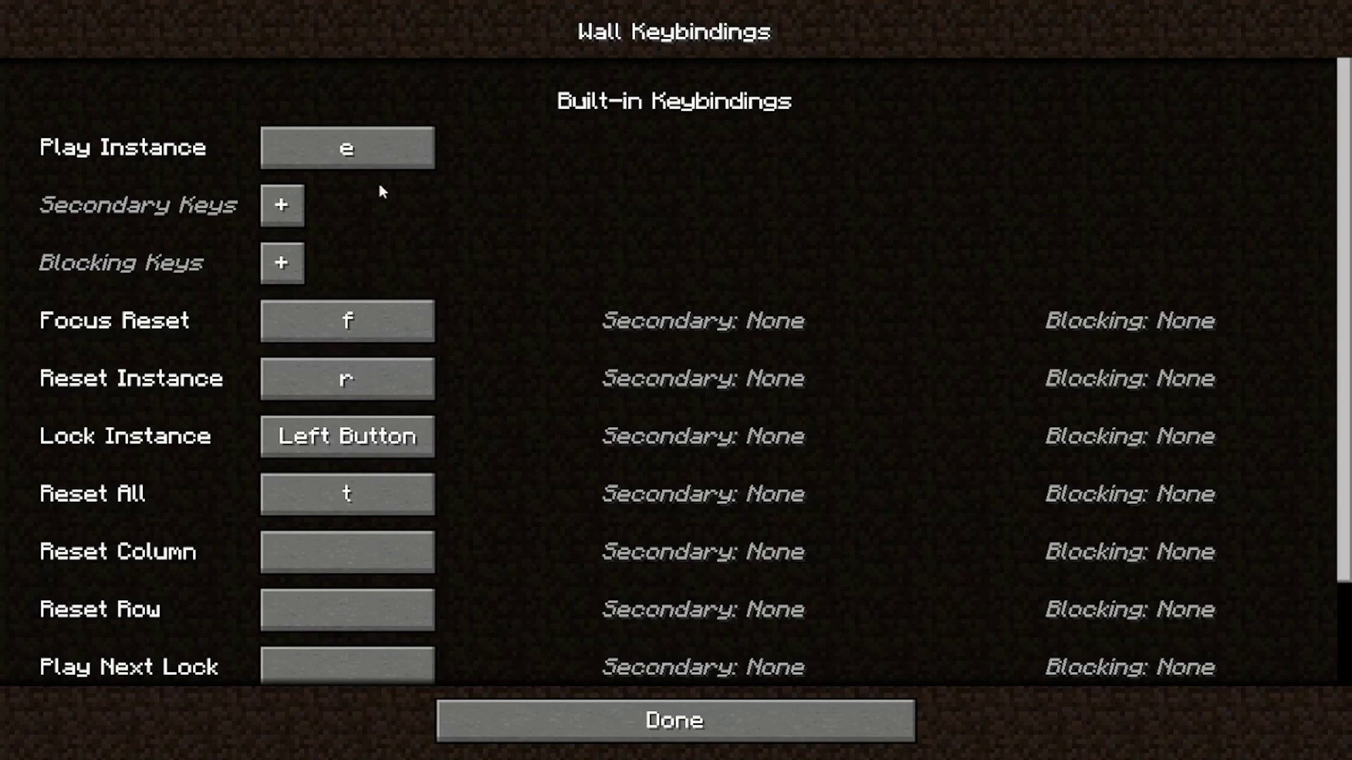
left_click(280, 205)
key("shift")
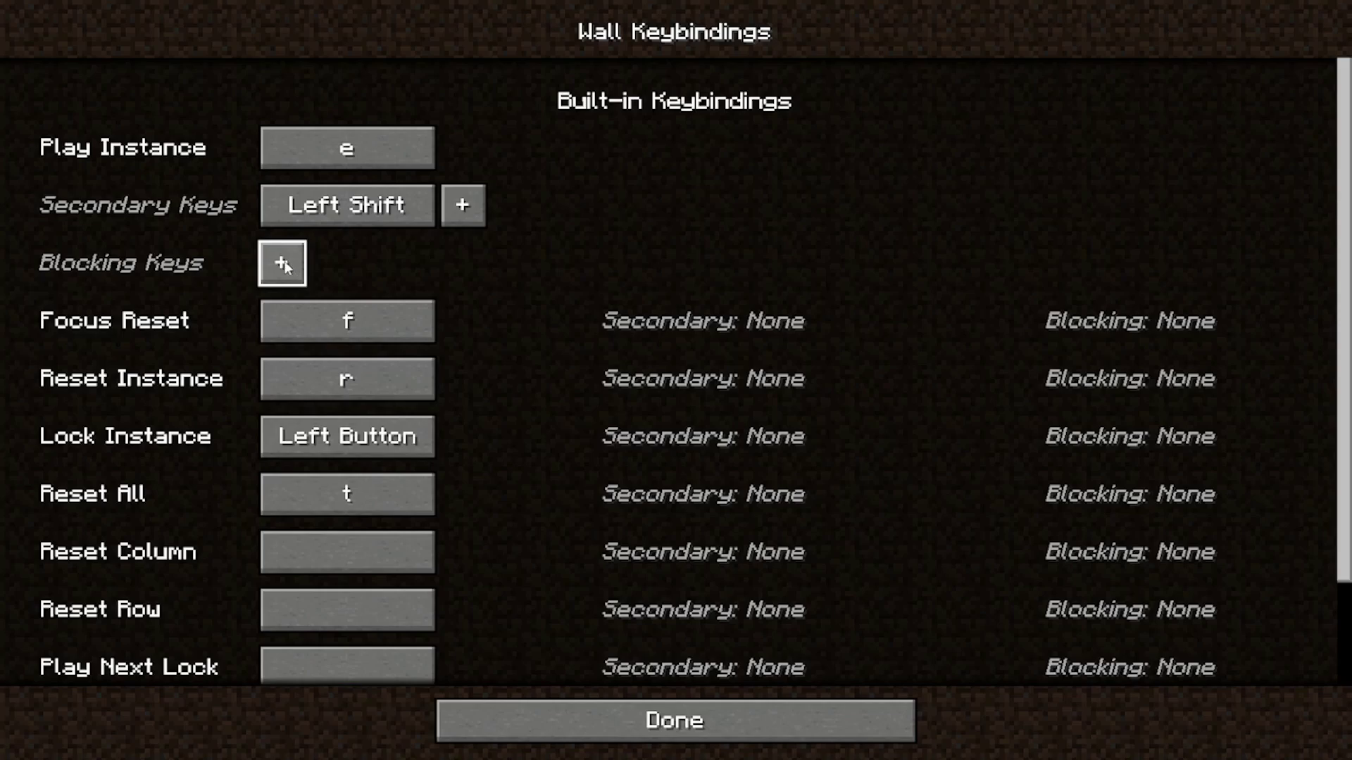
left_click(283, 263)
key("f")
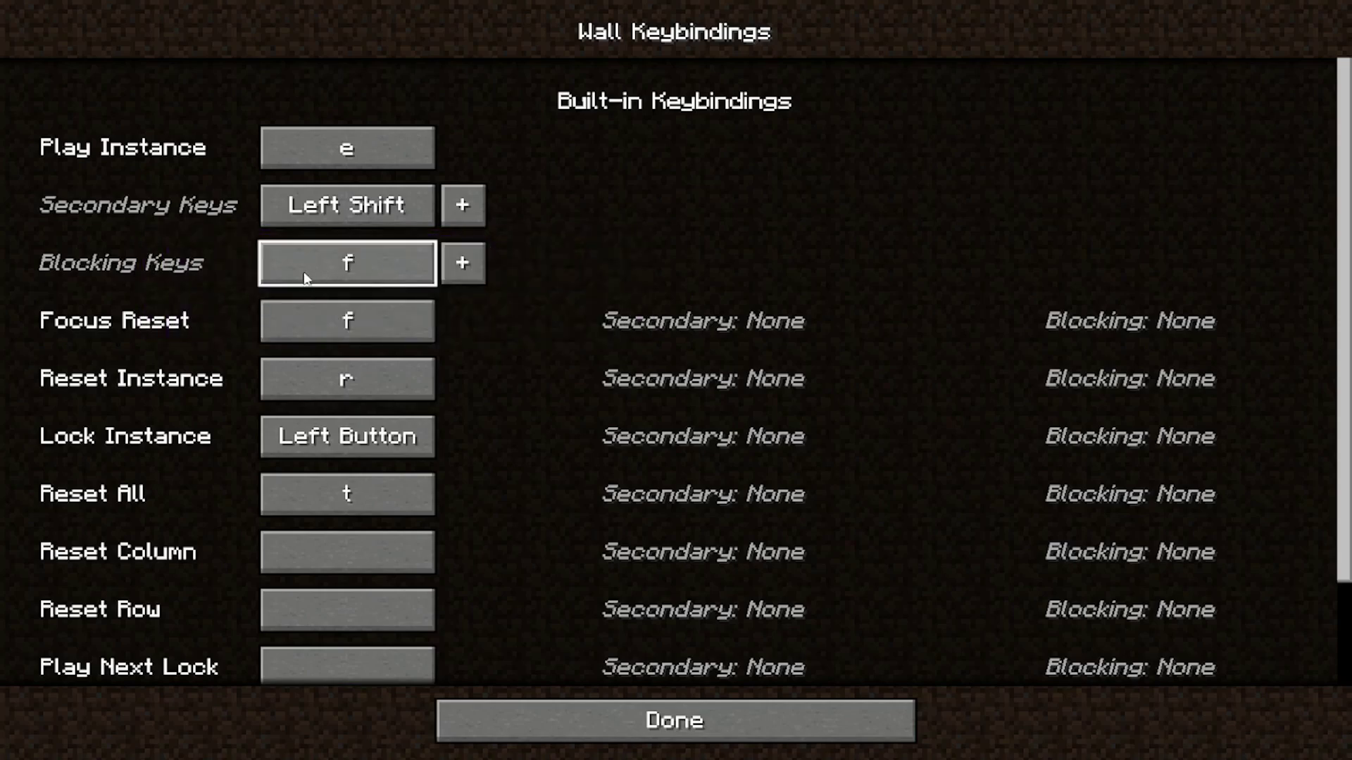
left_click(353, 265)
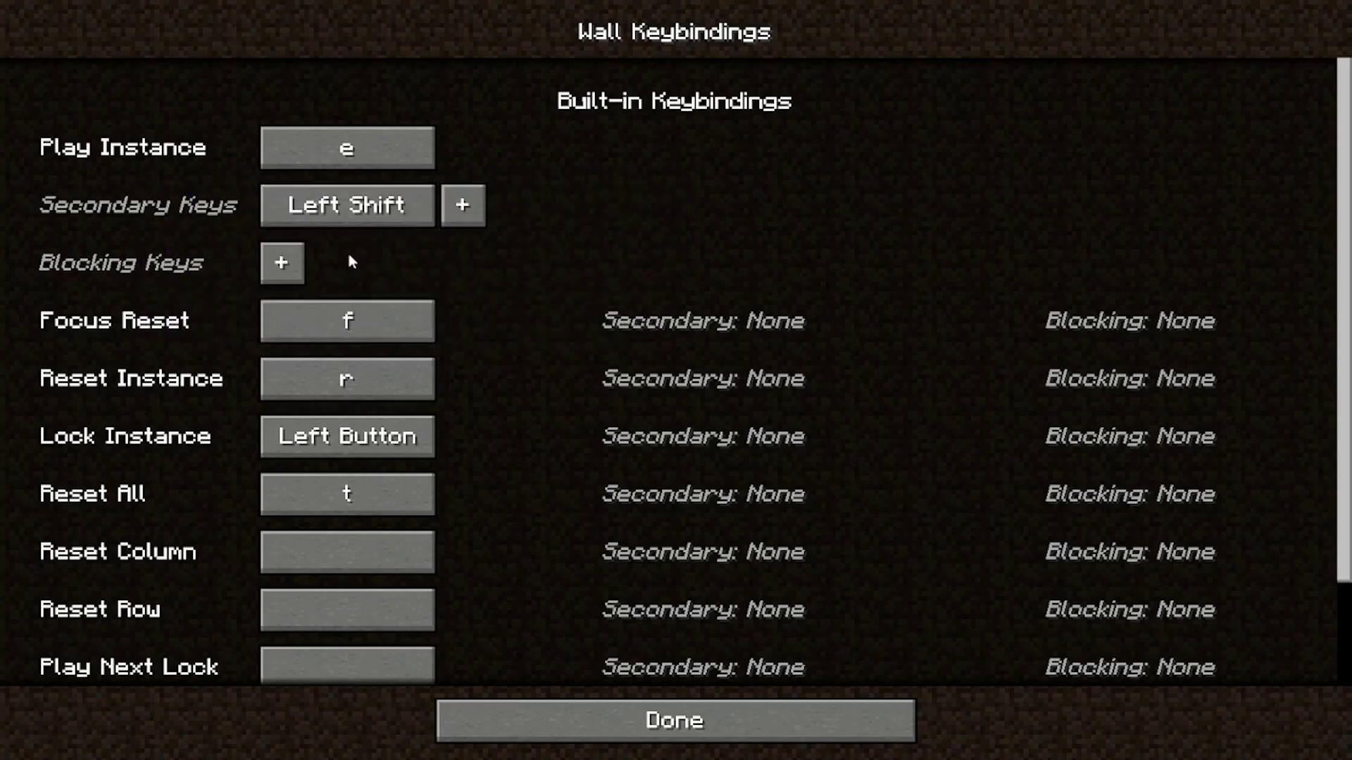
left_click(343, 204)
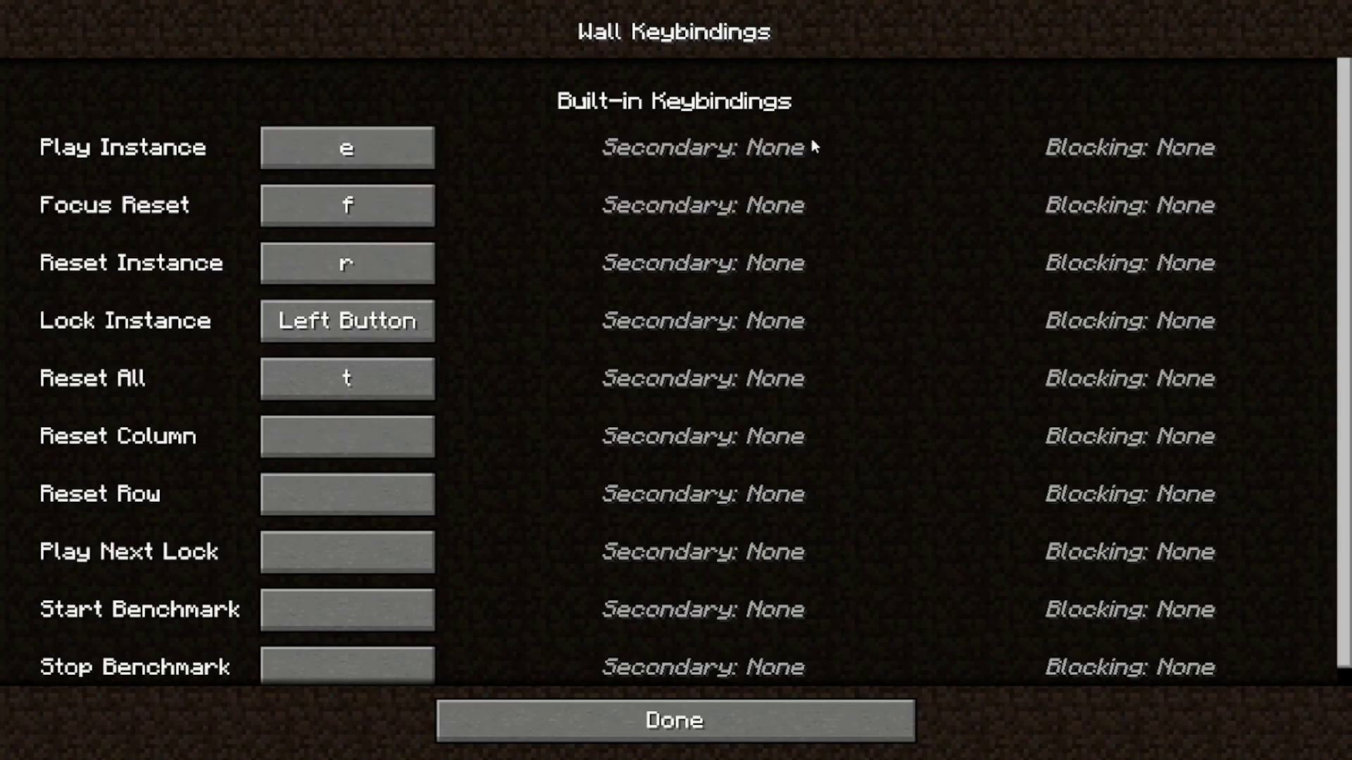
- Leave the wall keybindings and set Columns to 3 in the Wall Screen Settings
left_click(699, 700)
left_click_drag(1091, 243, 1108, 633)
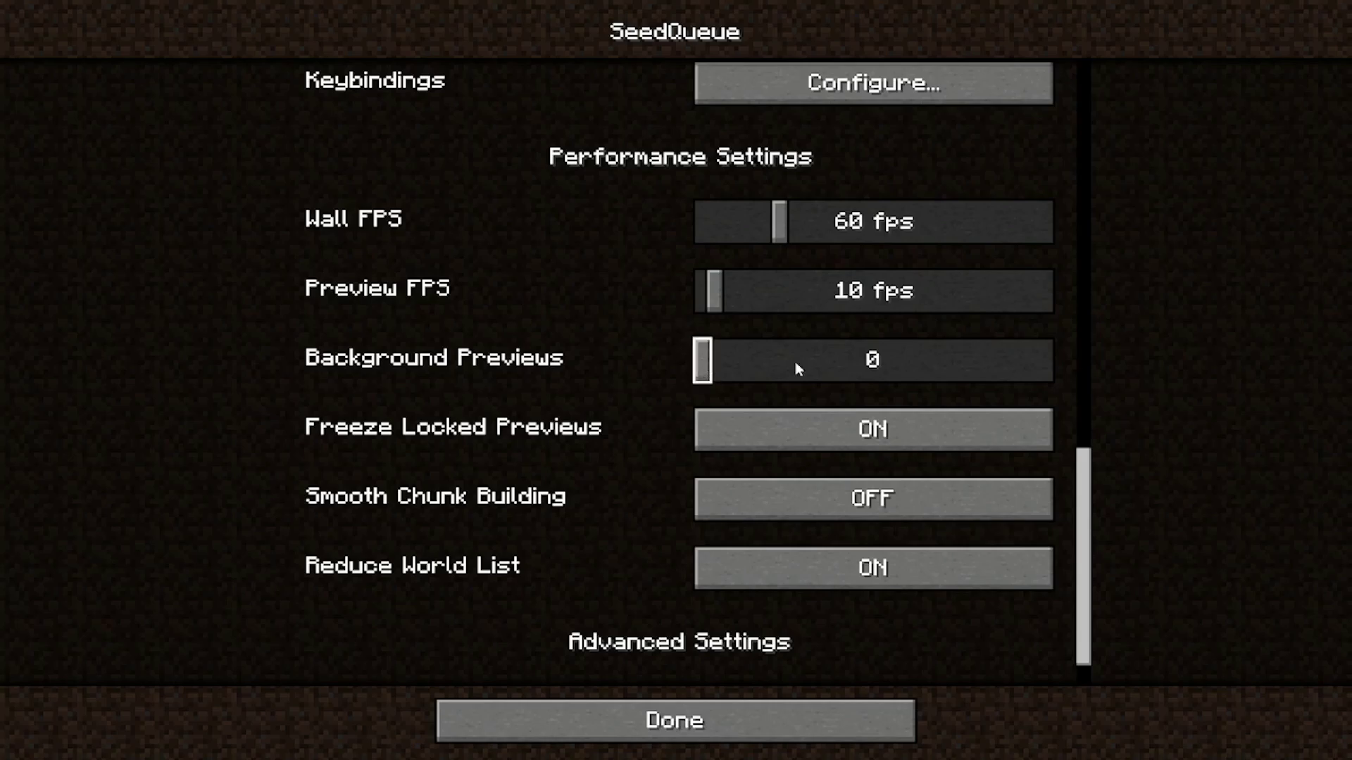
left_click_drag(1086, 505, 1072, 95)
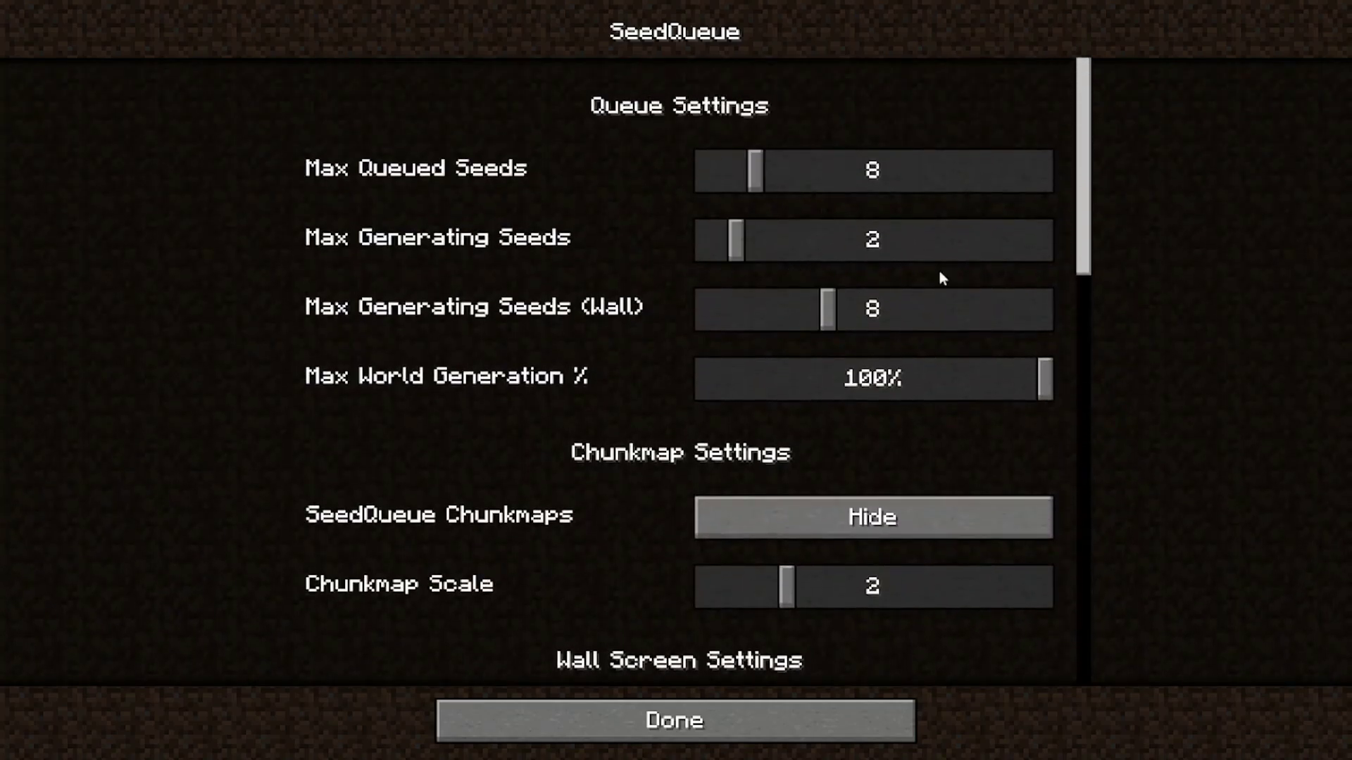
left_click_drag(1085, 258, 1085, 460)
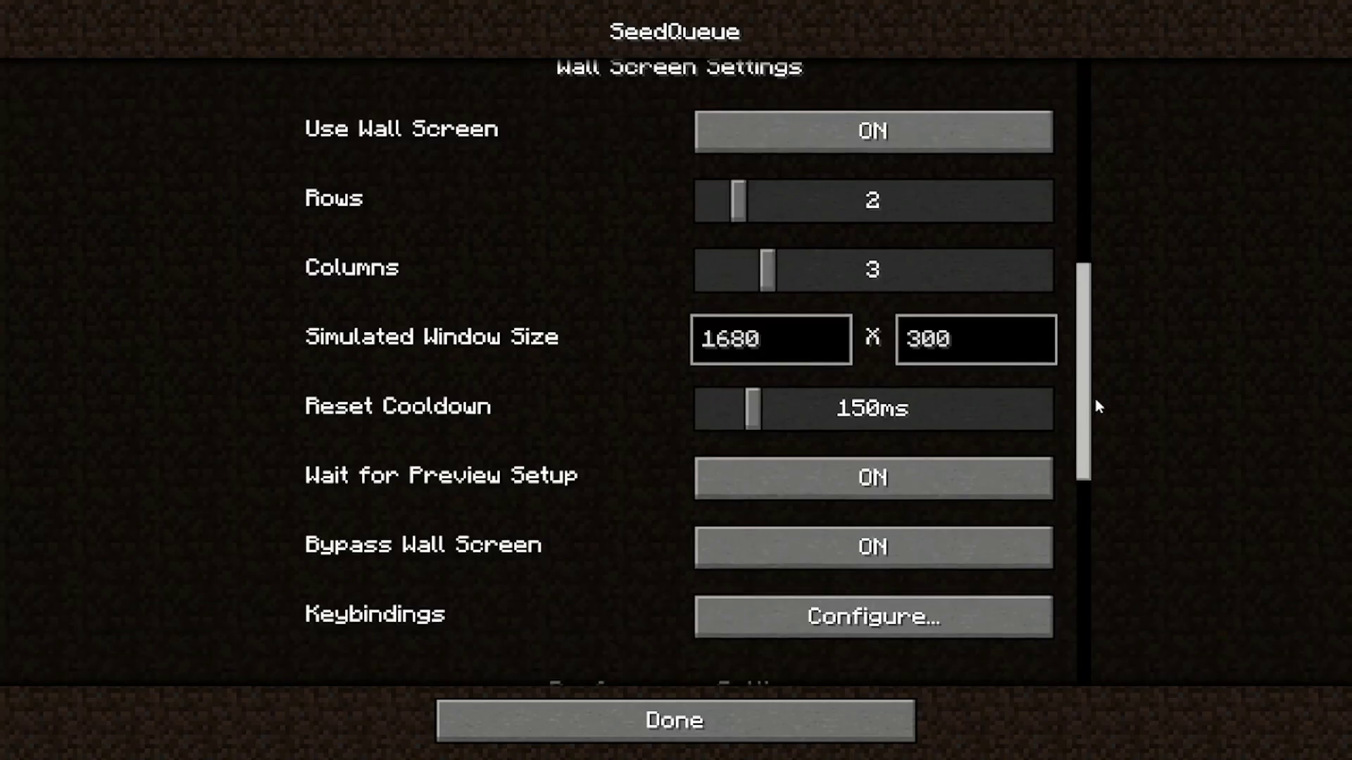
- Set Background Previews to 2 in the Performance Settings, checking it against Max Generating Seeds (Wall) and the wall's rows and columns
left_click_drag(1083, 395, 806, 257)
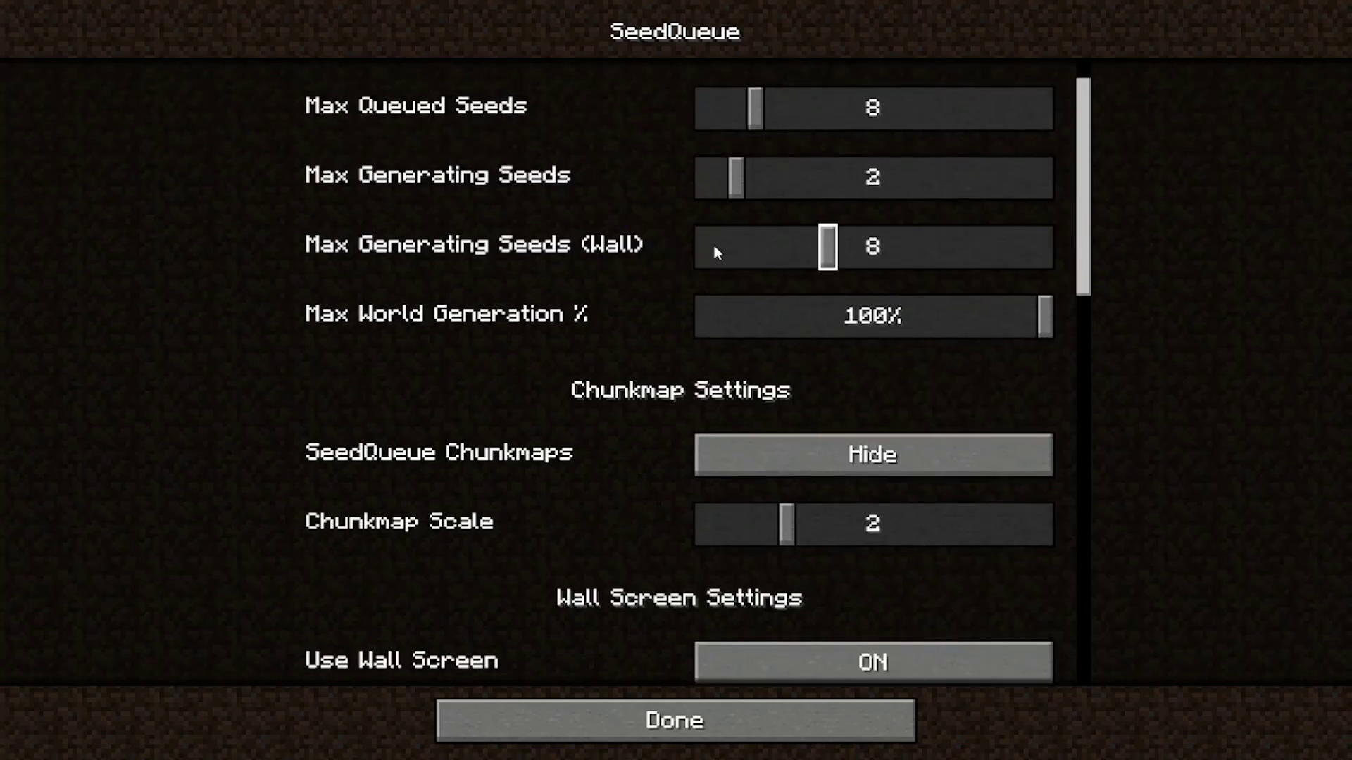
left_click_drag(1085, 248, 1035, 595)
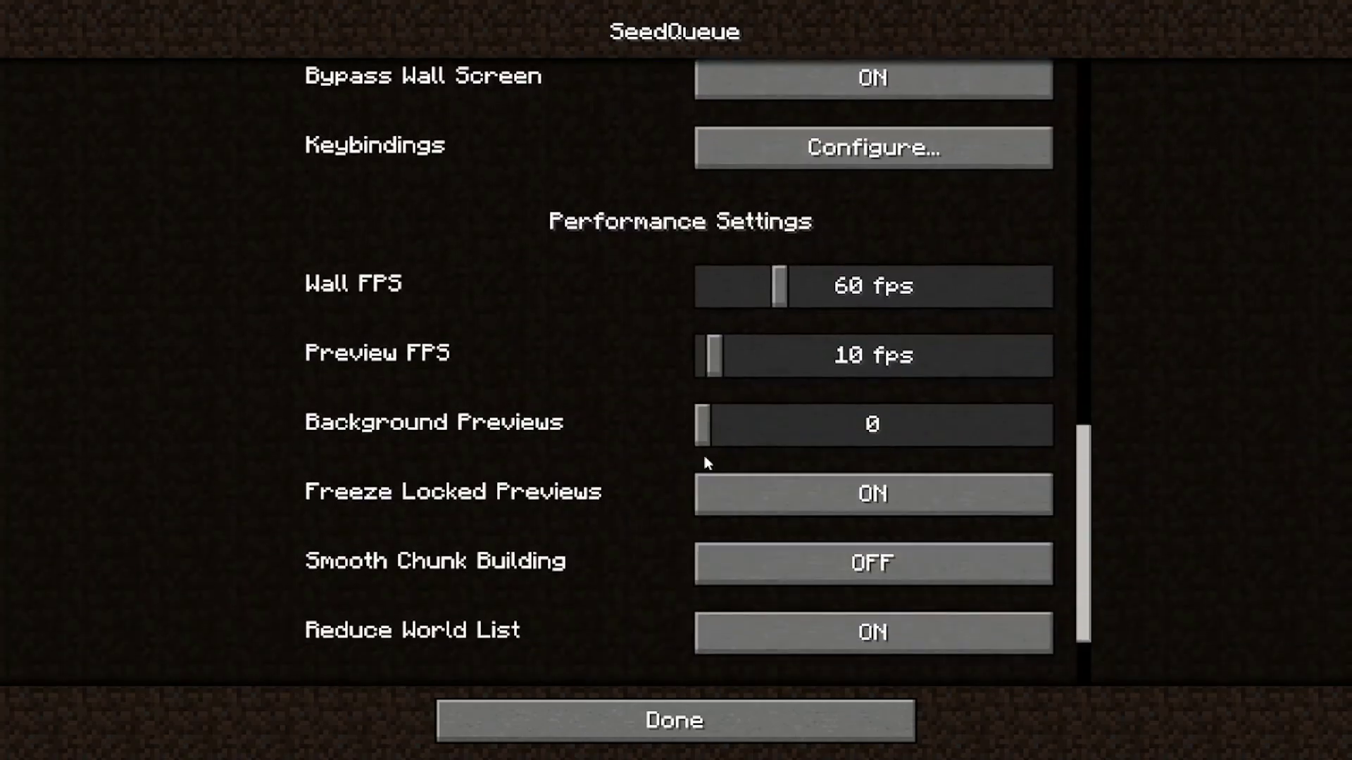
mouse_move(726, 438)
left_mouse_down()
mouse_move(741, 437)
mouse_move(723, 437)
left_mouse_up()
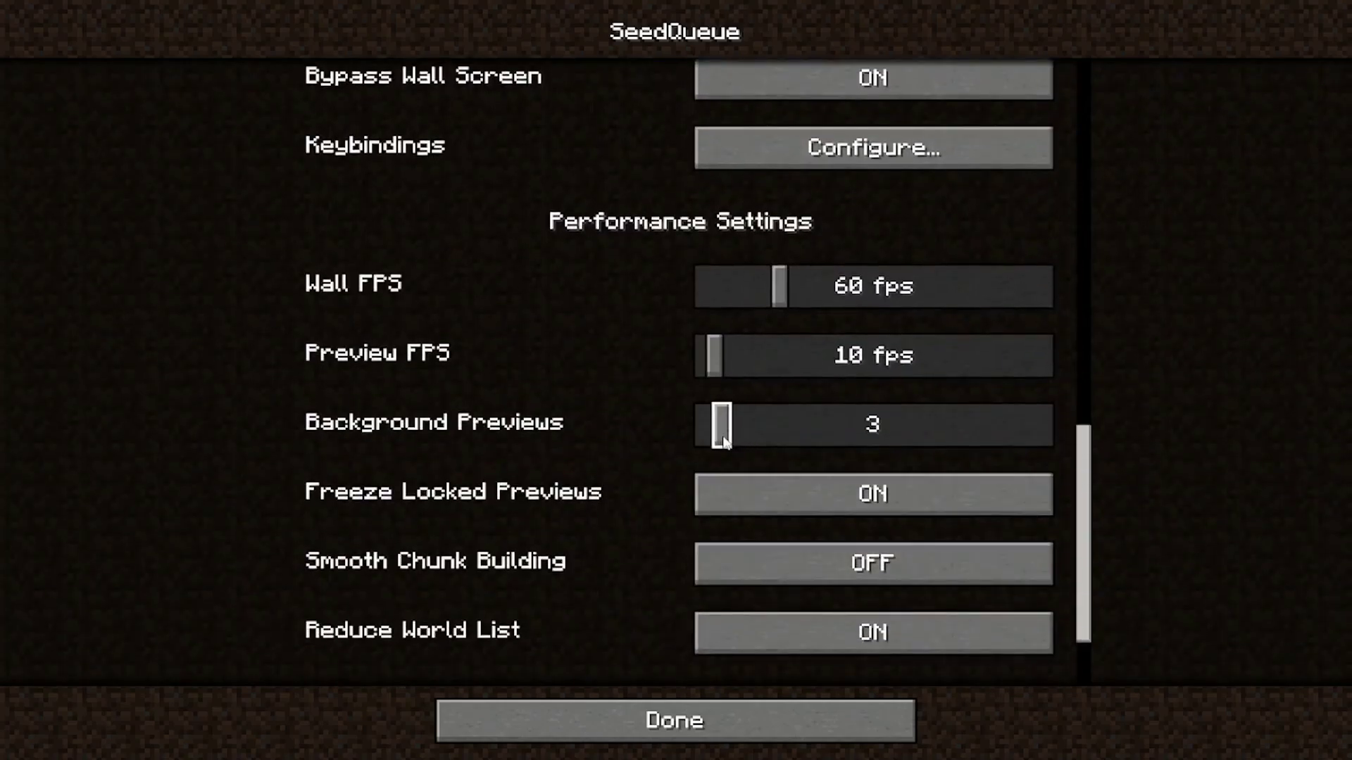
scroll(828, 461, "up", 18)
scroll(733, 298, "down", 2)
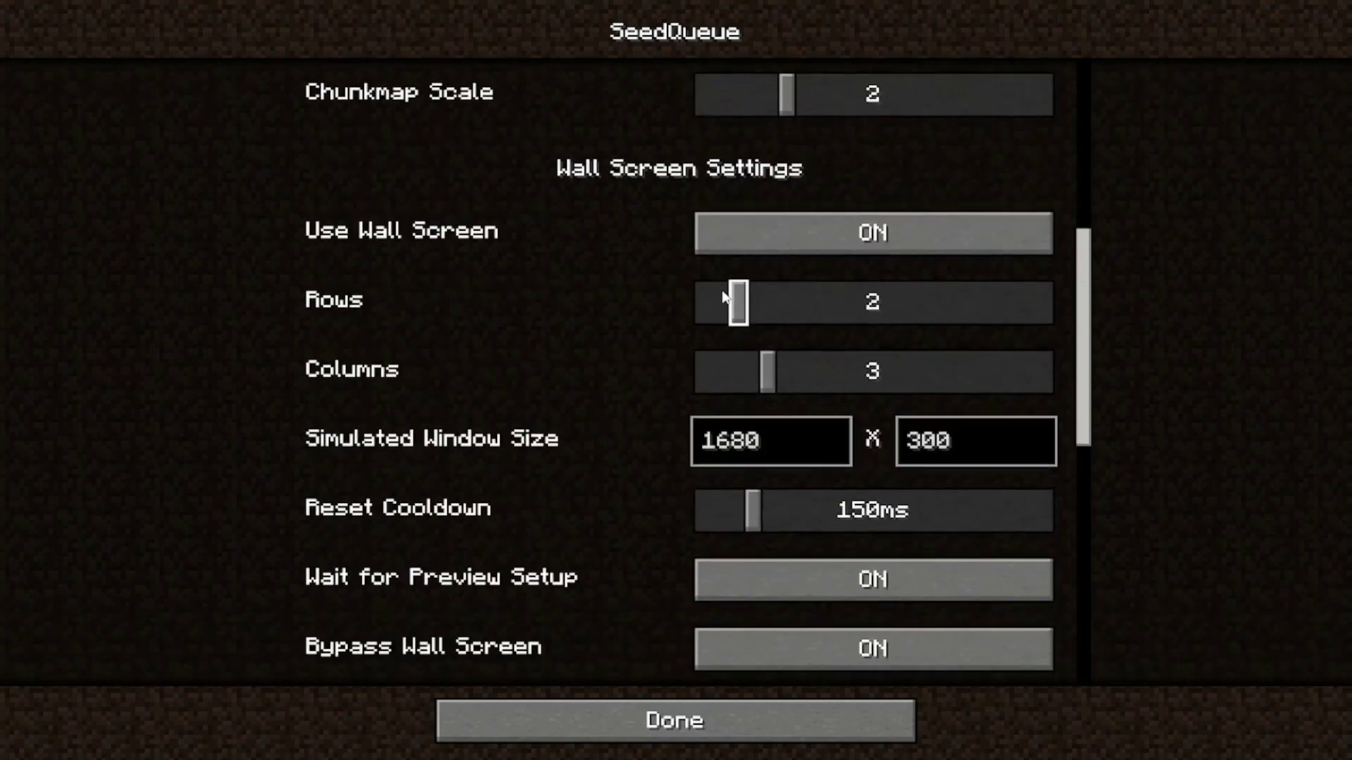
scroll(1021, 394, "down", 13)
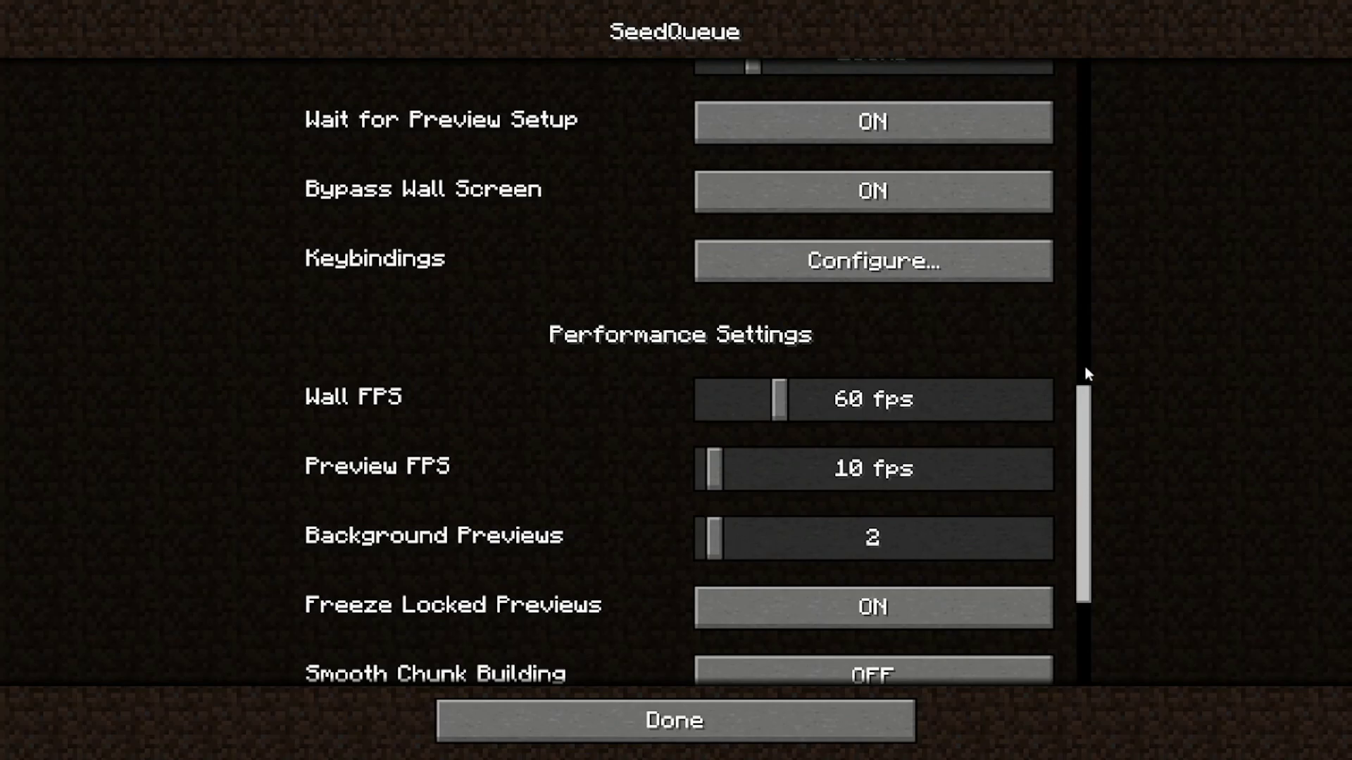
- Turn Freeze Locked Previews off and Smooth Chunk Building on in the Performance Settings, and close the SeedQueue configuration
left_click_drag(1087, 371, 1032, 598)
scroll(745, 193, "up", 5)
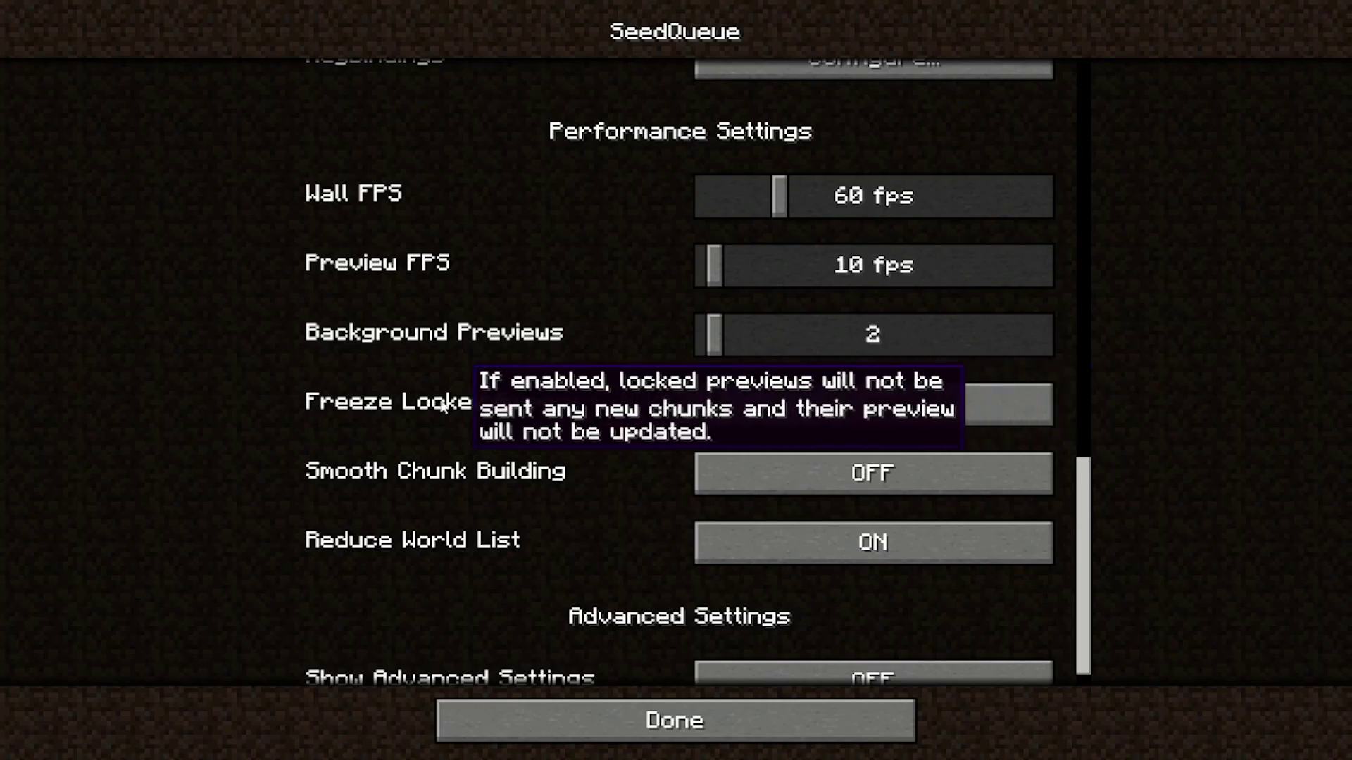
mouse_move(445, 382)
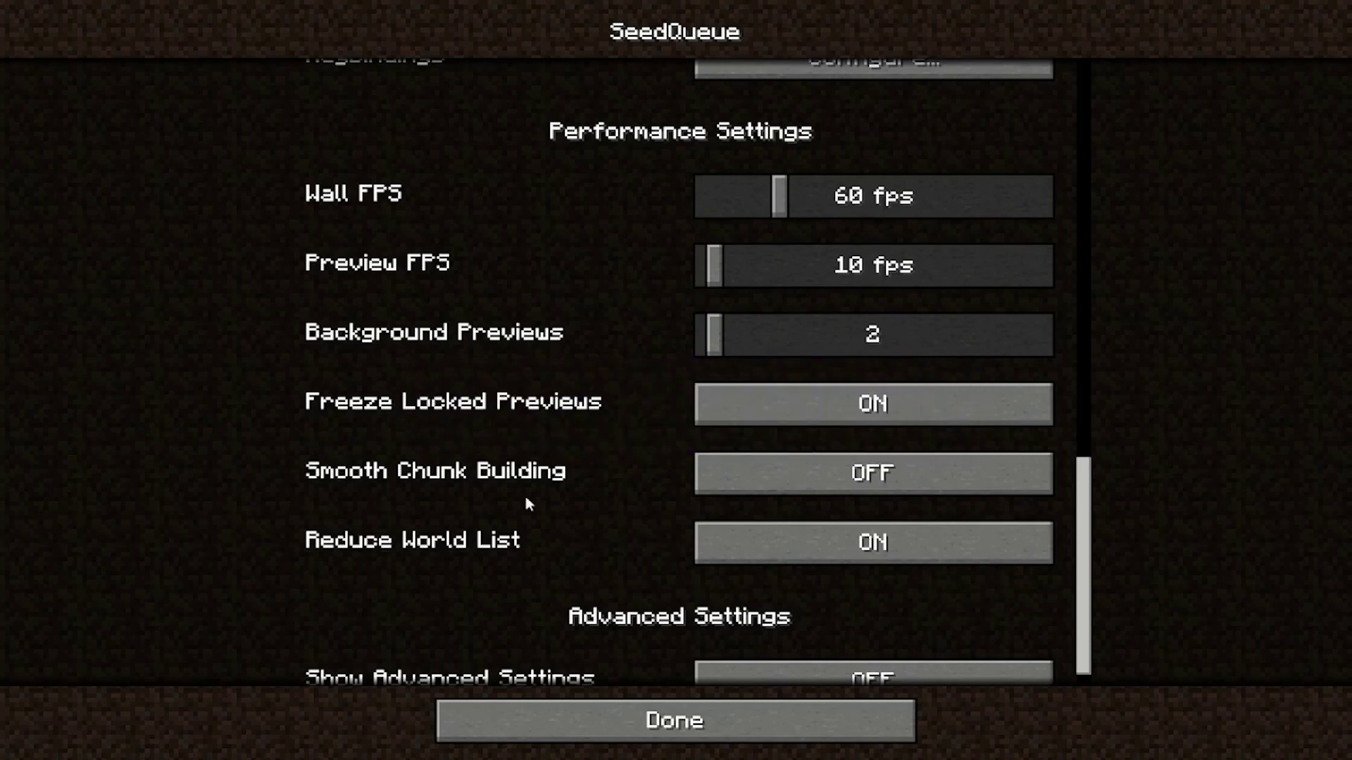
left_click(728, 407)
mouse_move(538, 473)
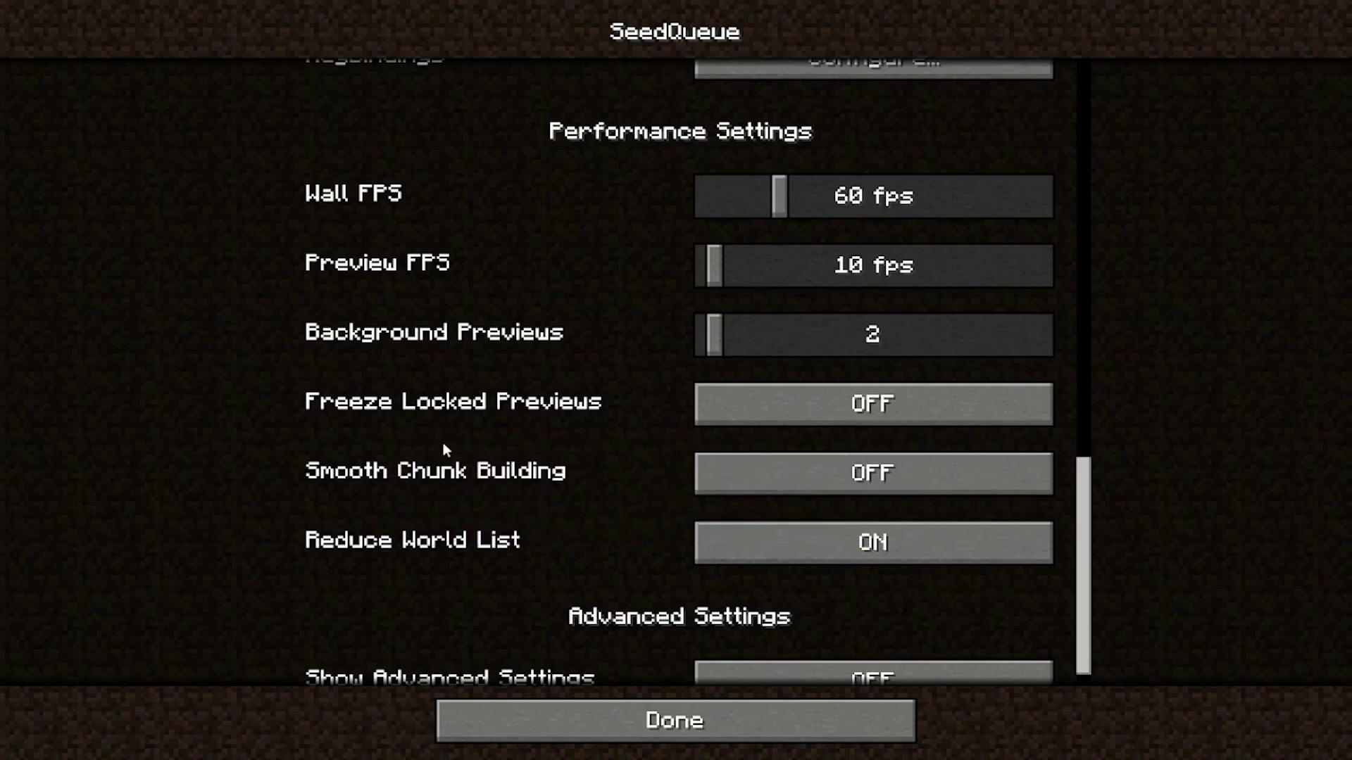
left_click(866, 478)
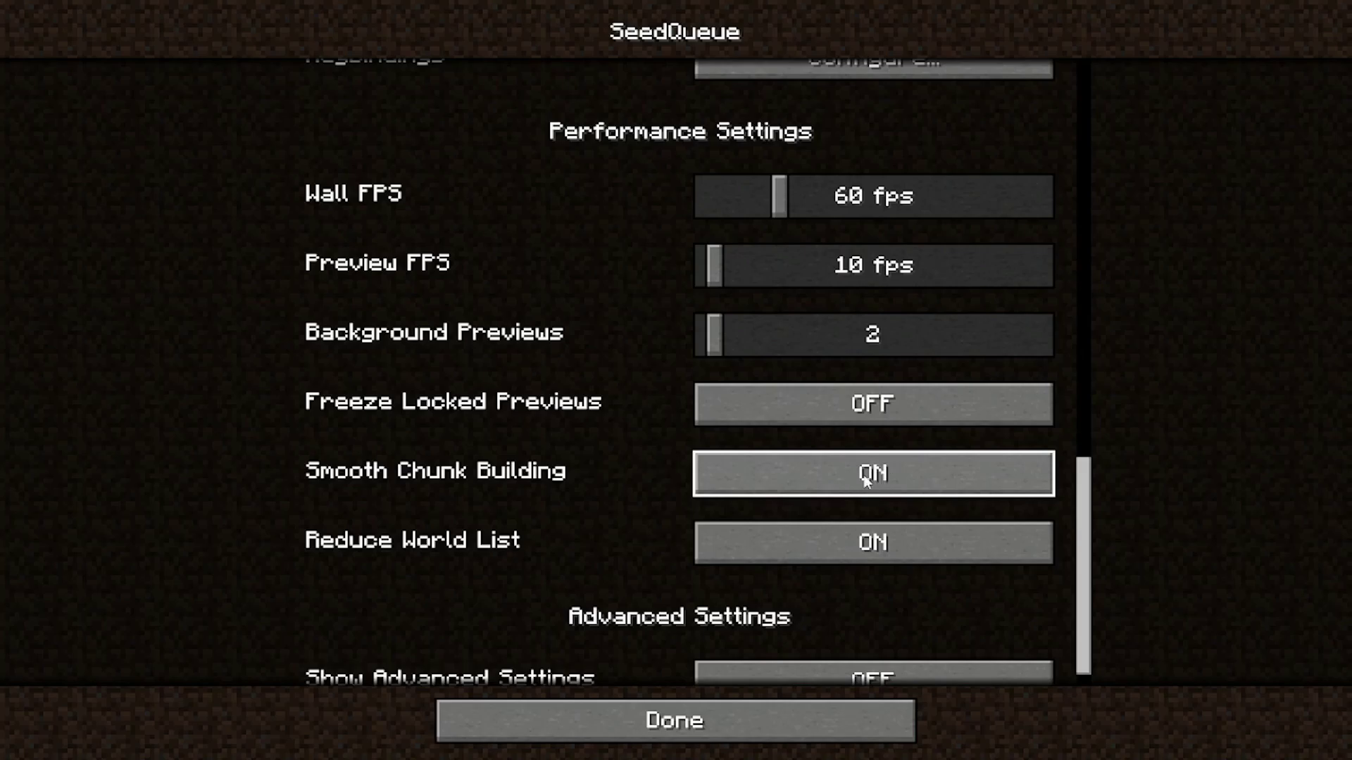
scroll(1087, 535, "down", 1)
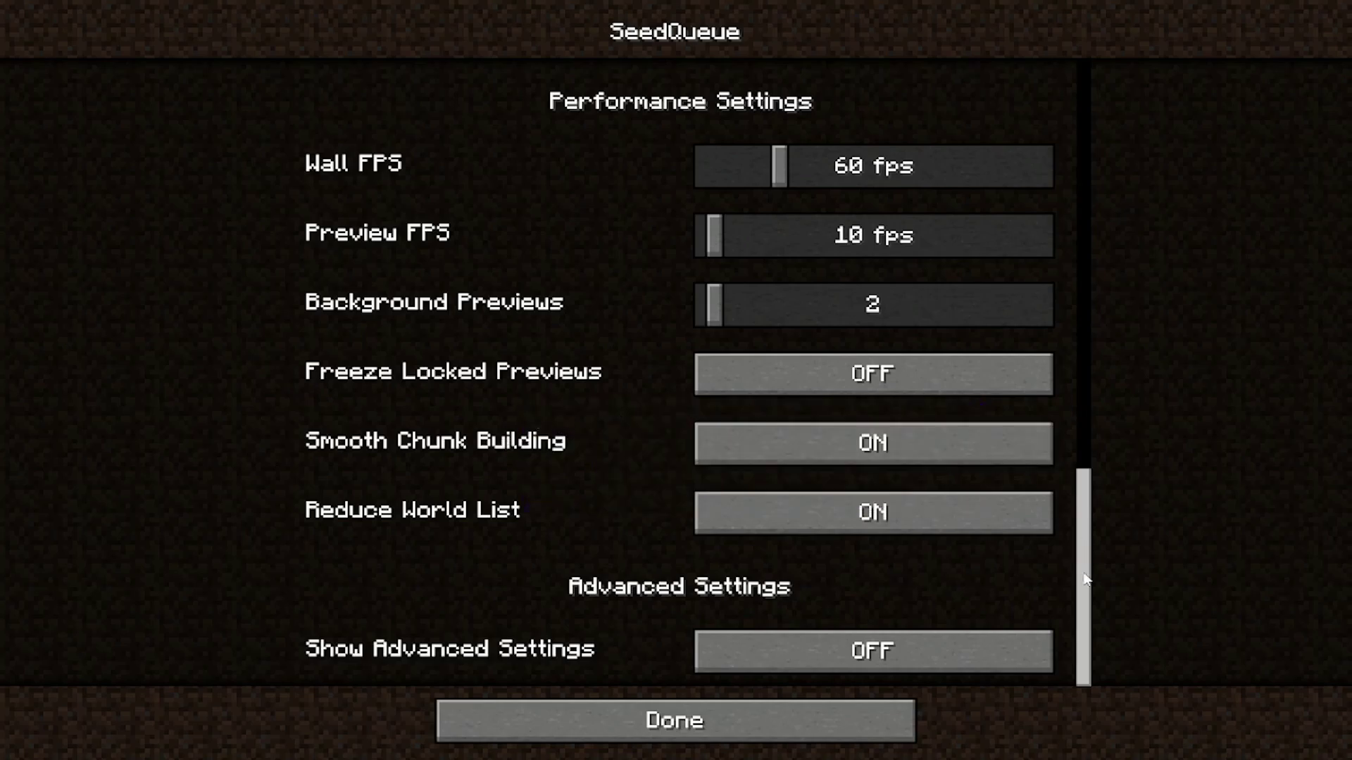
left_click(886, 719)
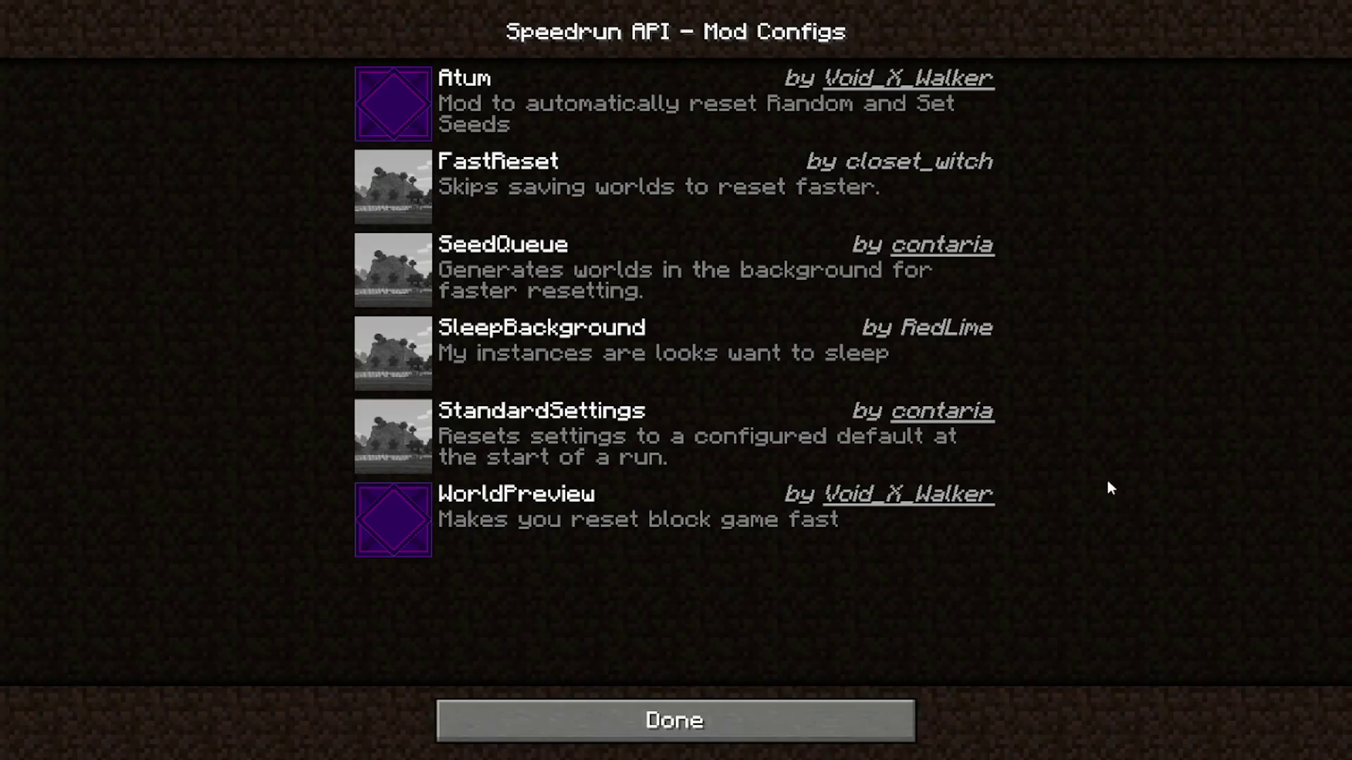
- Set Chunk Distance to 6 in the WorldPreview mod configuration and close it
left_click(411, 522)
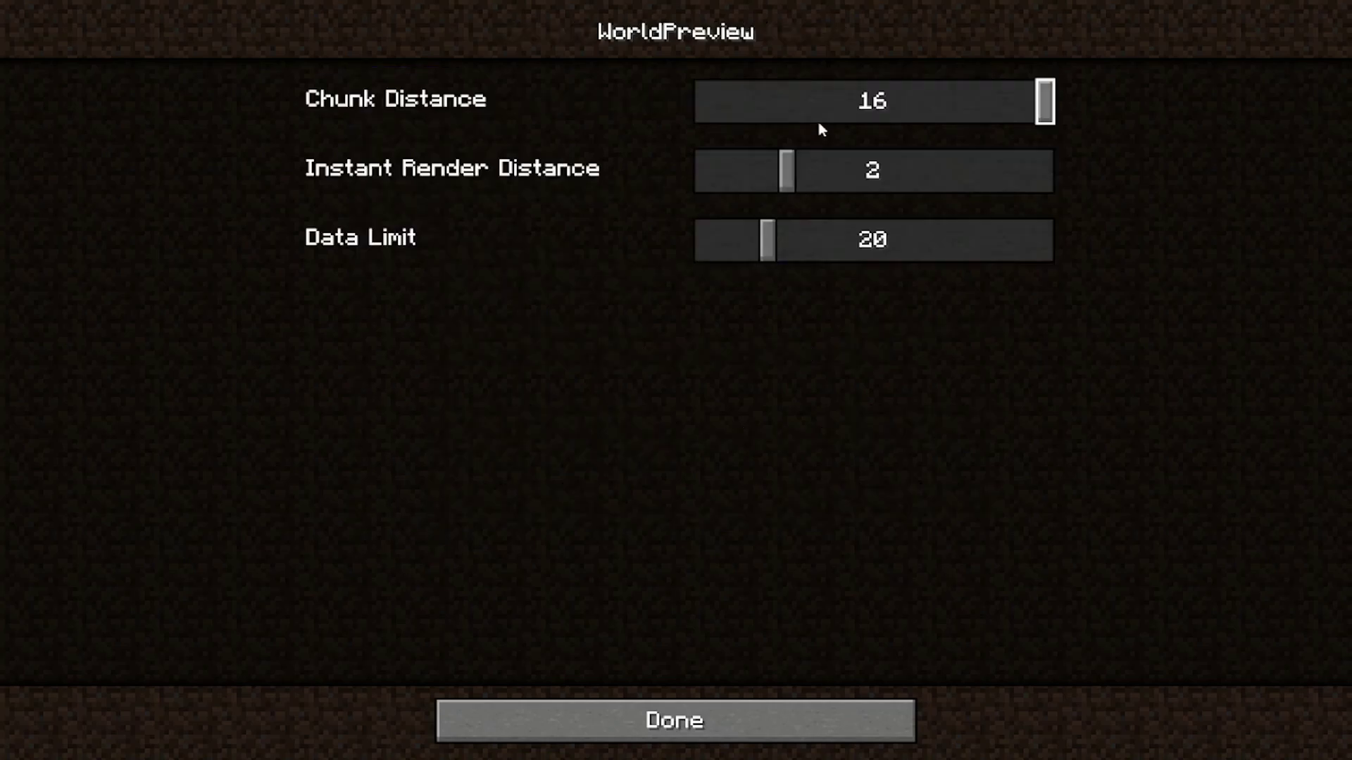
left_click_drag(814, 102, 805, 102)
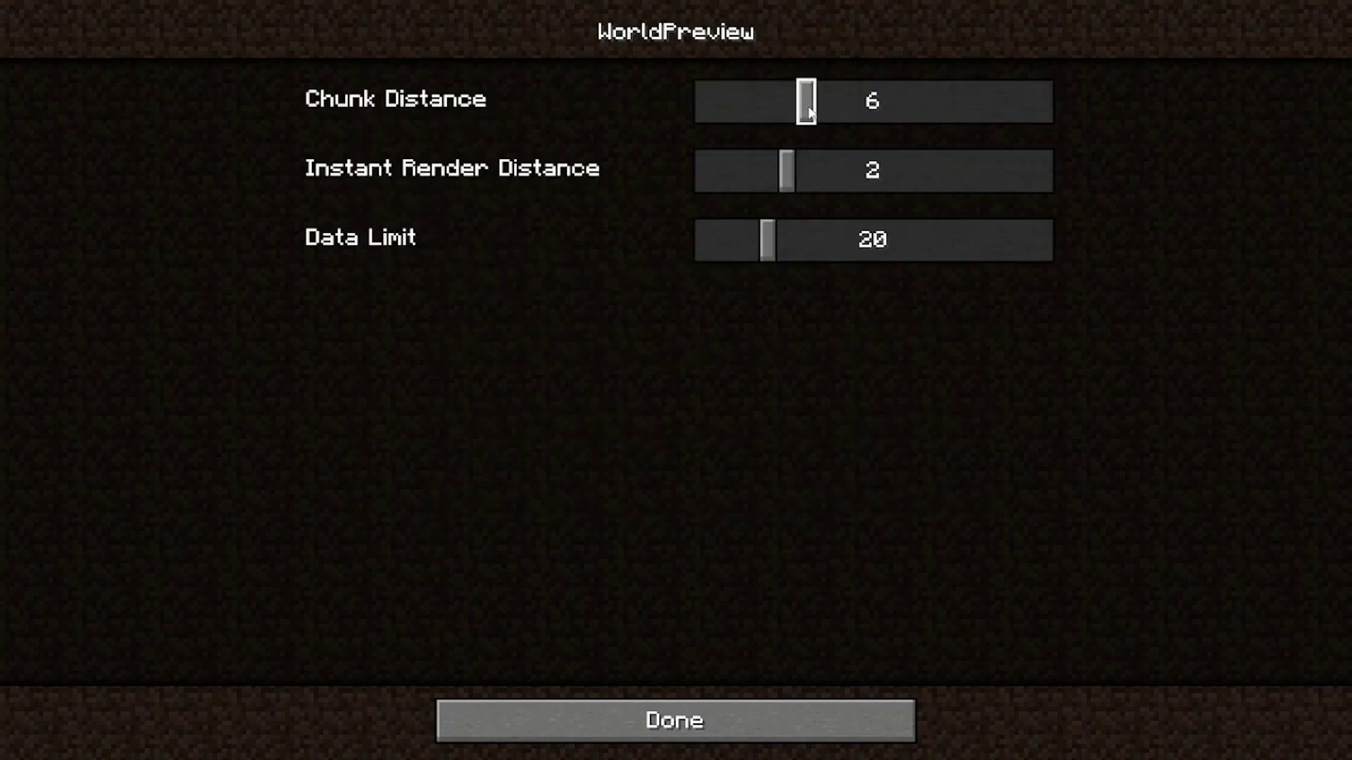
left_click(736, 725)
- In the StandardSettings mod configuration, search for "f3 pa" and turn on F3 Pause on World Load
left_click(395, 435)
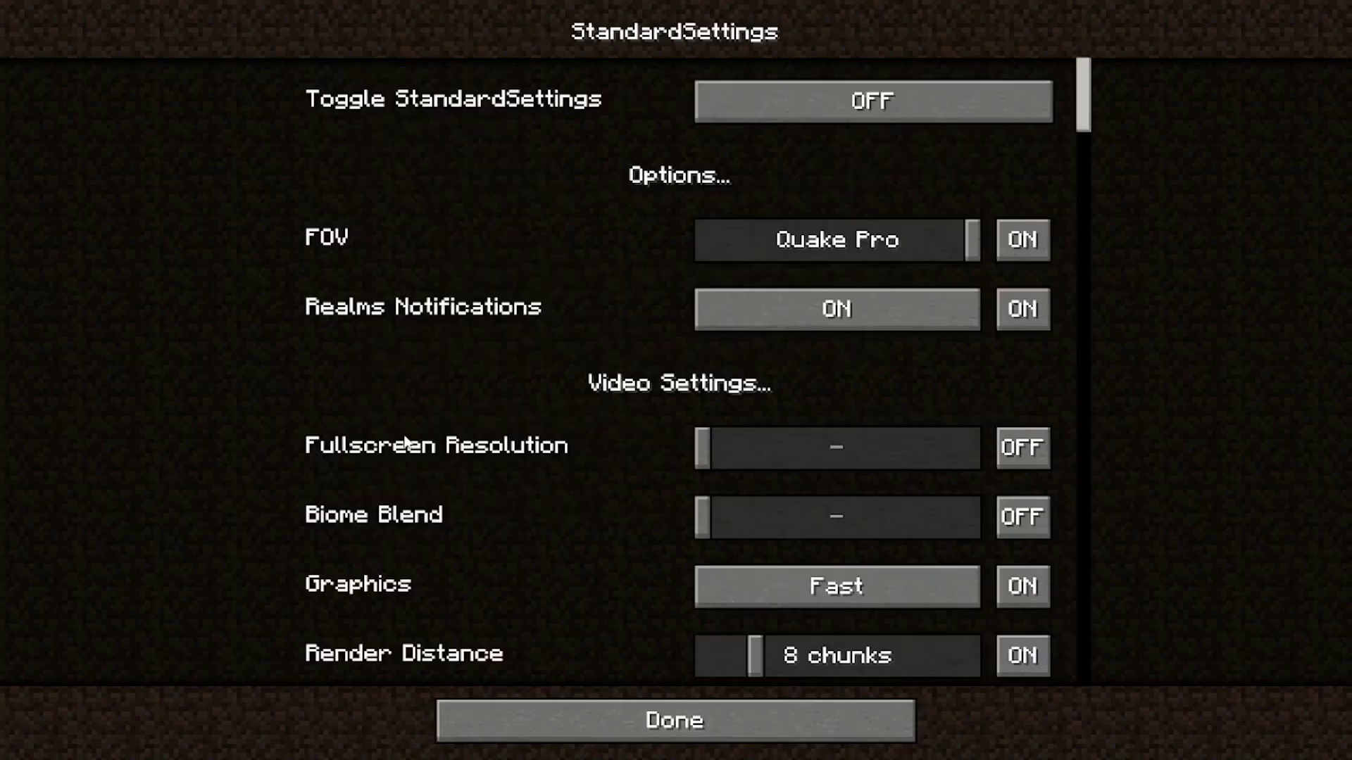
key("ctrl+f")
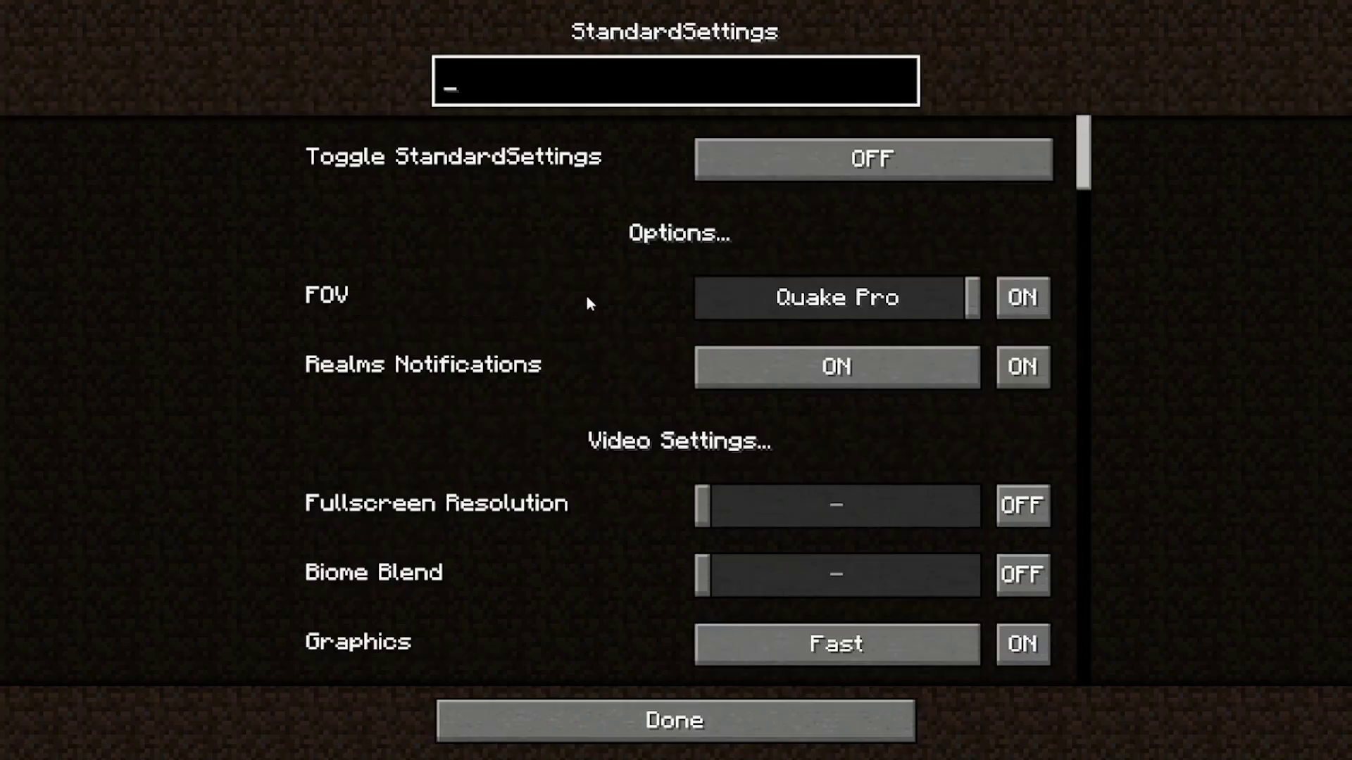
type("f3 pa")
left_click(843, 228)
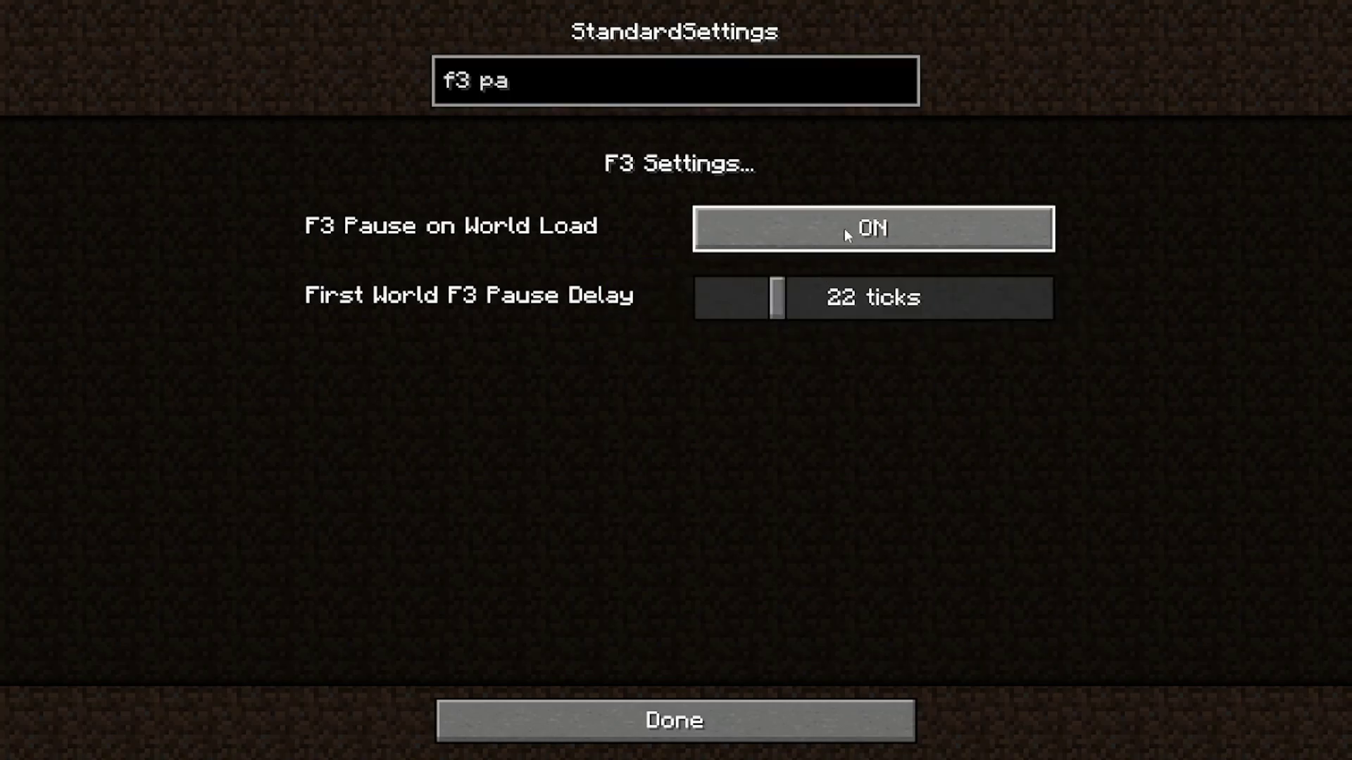
left_click(758, 713)
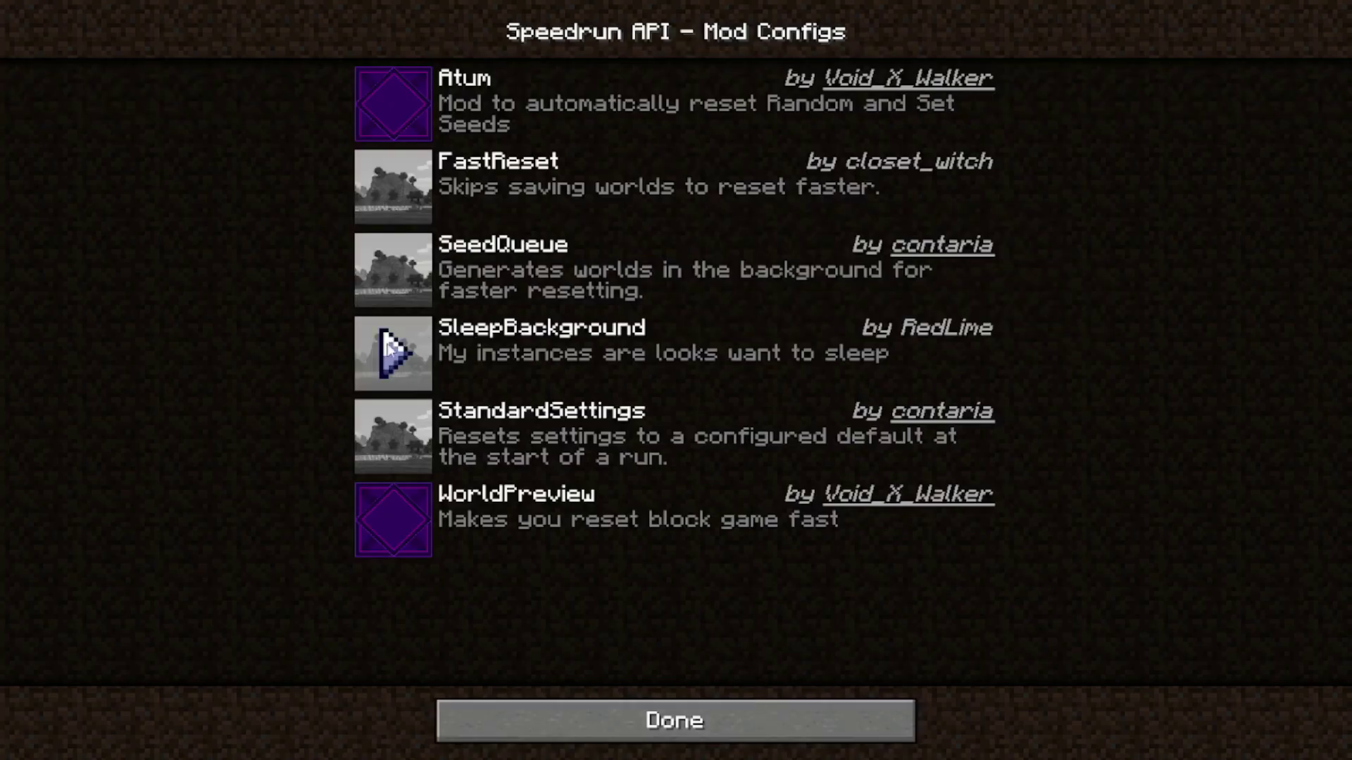
- Look over the StandardSettings mod configuration, including the Toggle StandardSettings option, and return to the title screen
left_click(403, 430)
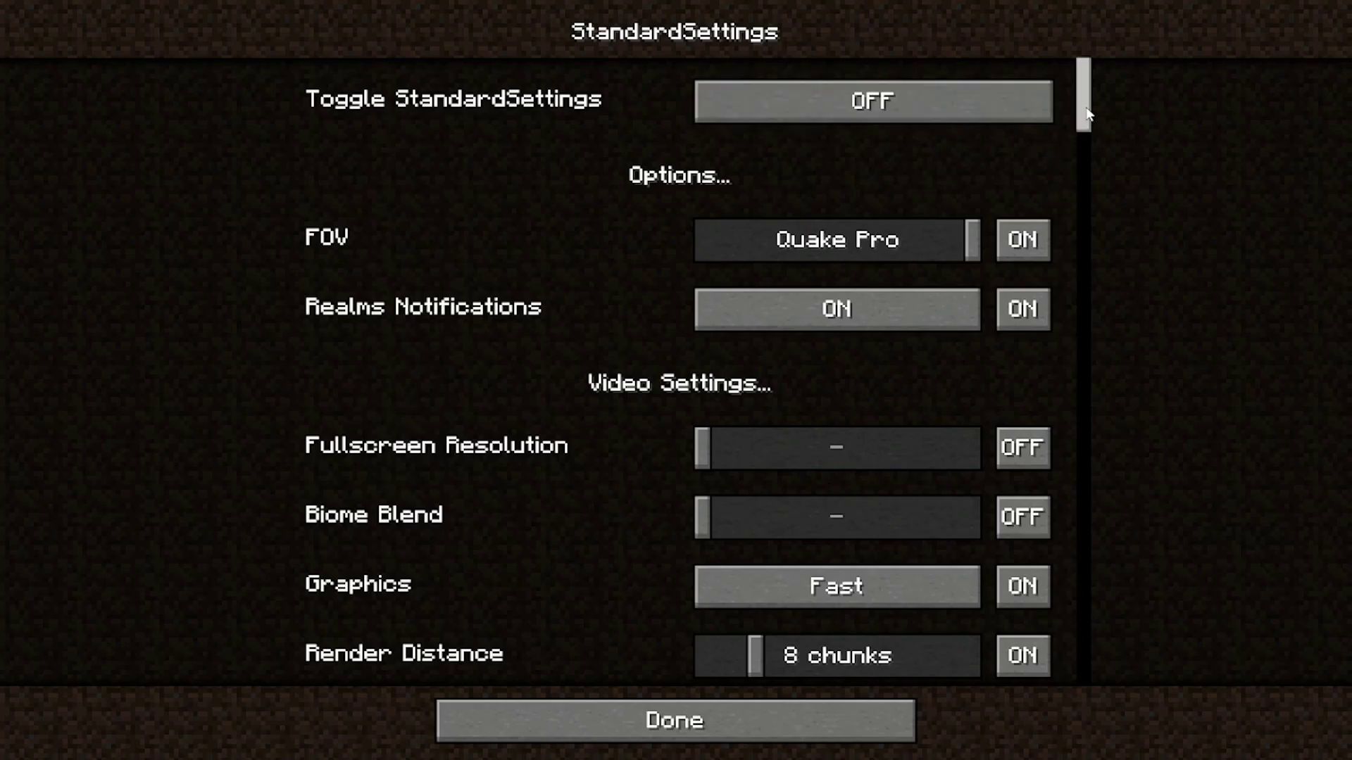
left_click(560, 736)
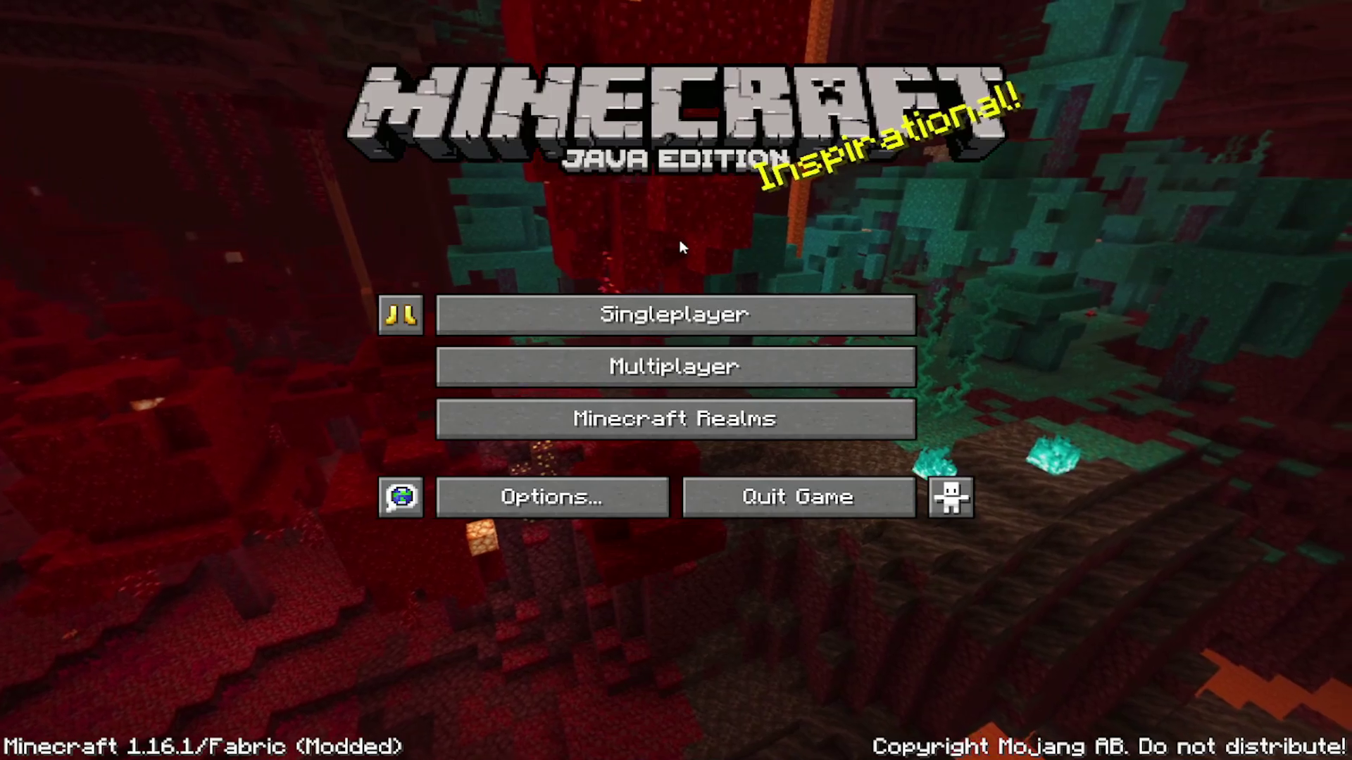
- Start a SeedQueue session from the title screen, enter the first world, pause it and reset it to reach the wall
left_click(400, 314)
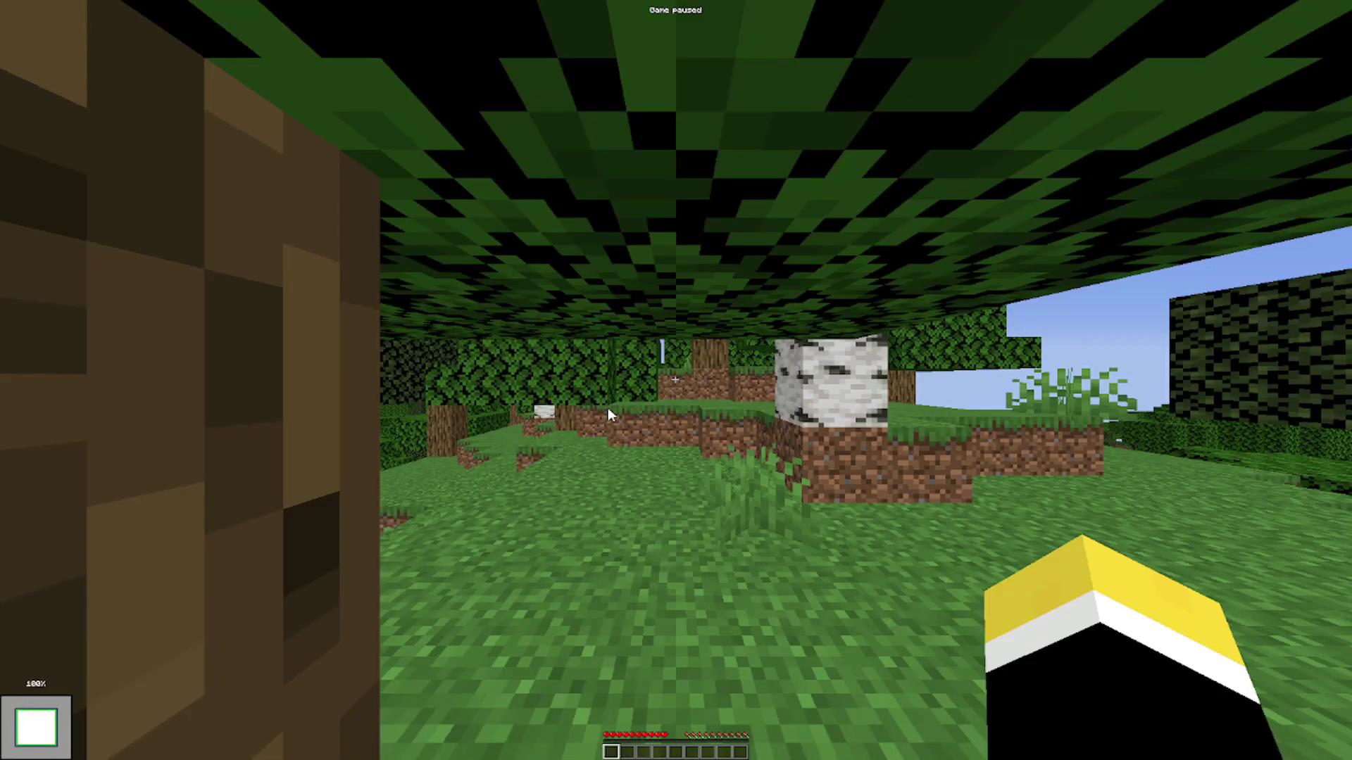
key("Escape")
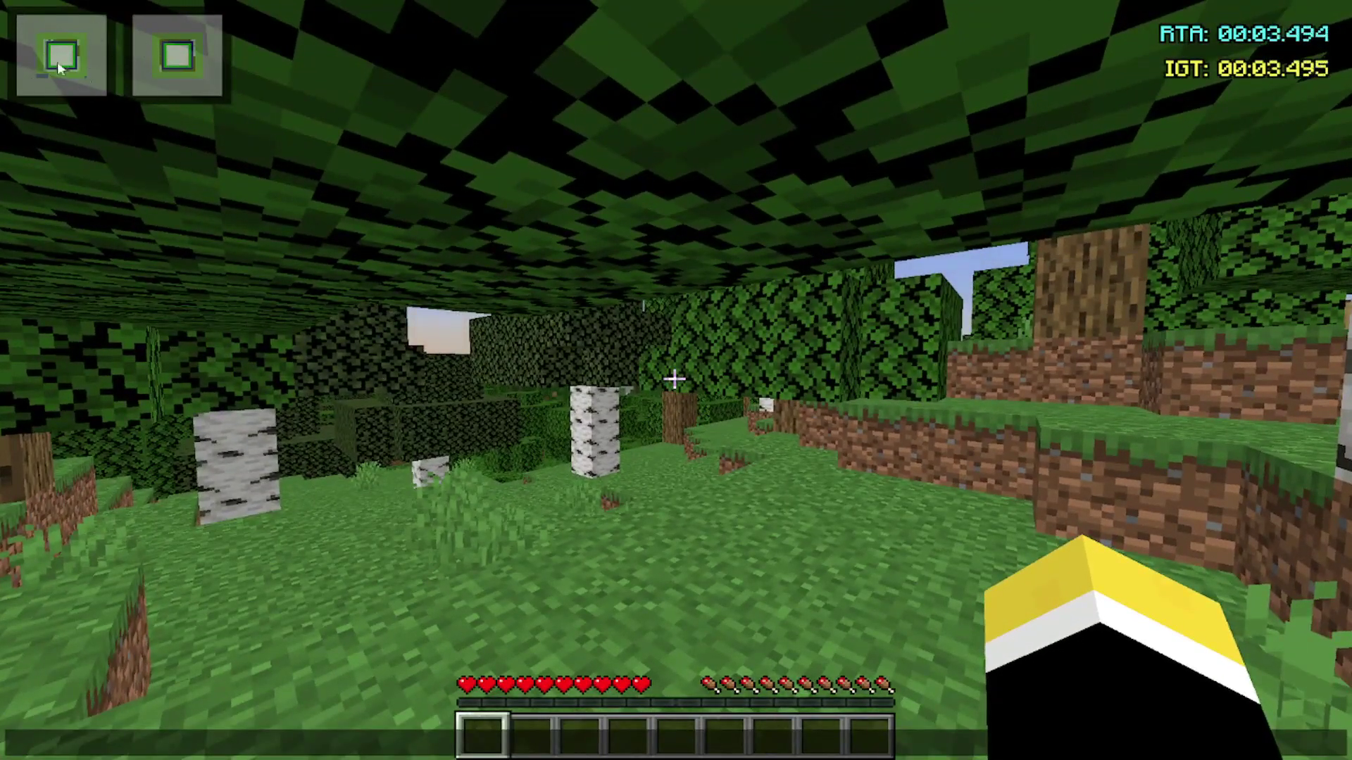
key("Escape")
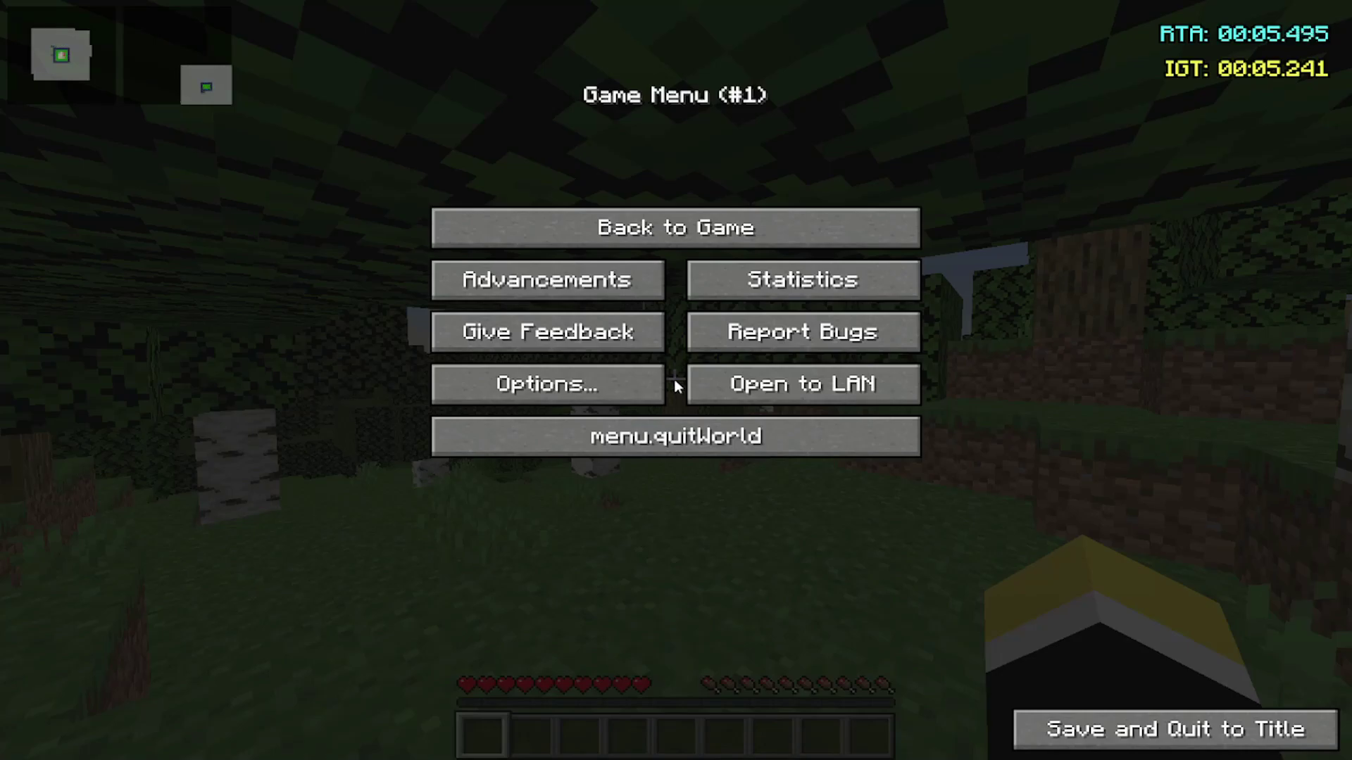
key("u")
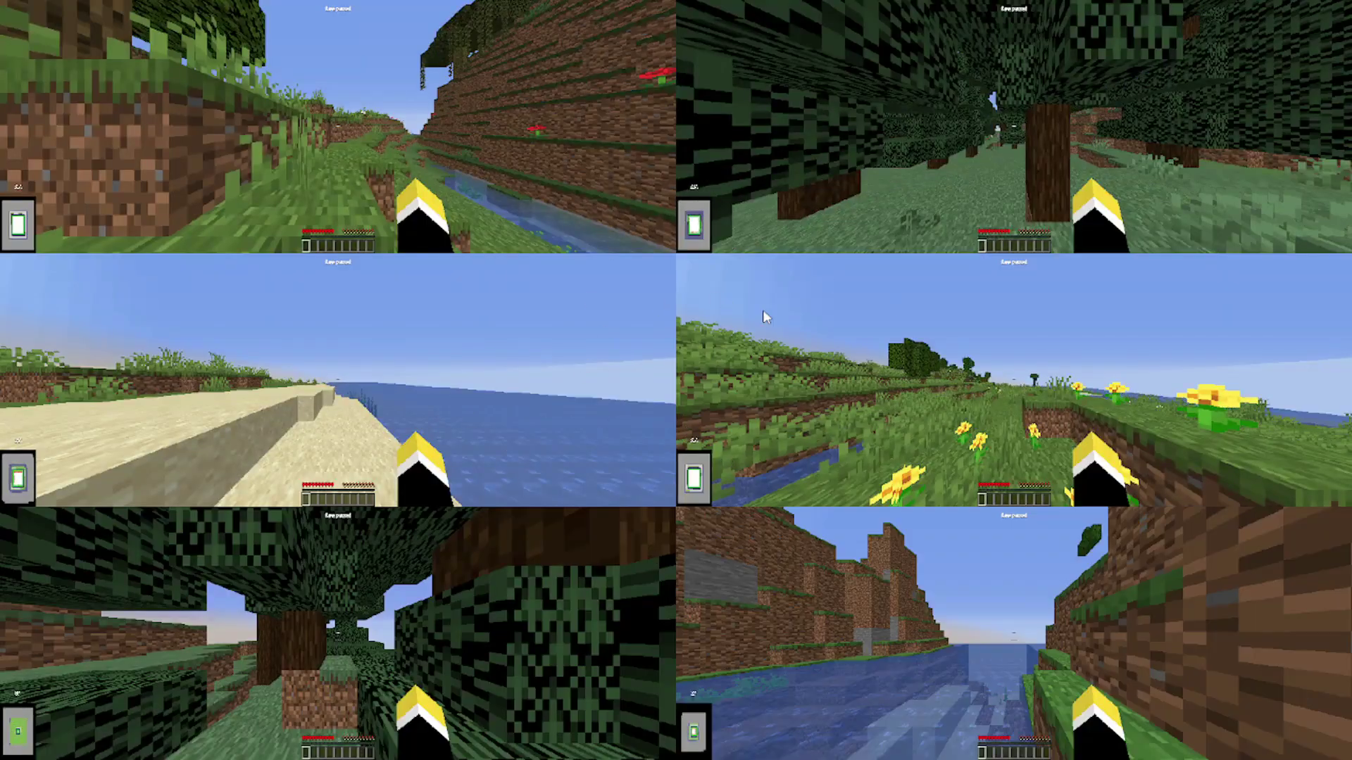
- On the wall, lock the instance in the first row and first column, and try out the reset keybinding
left_click(506, 99, "shift")
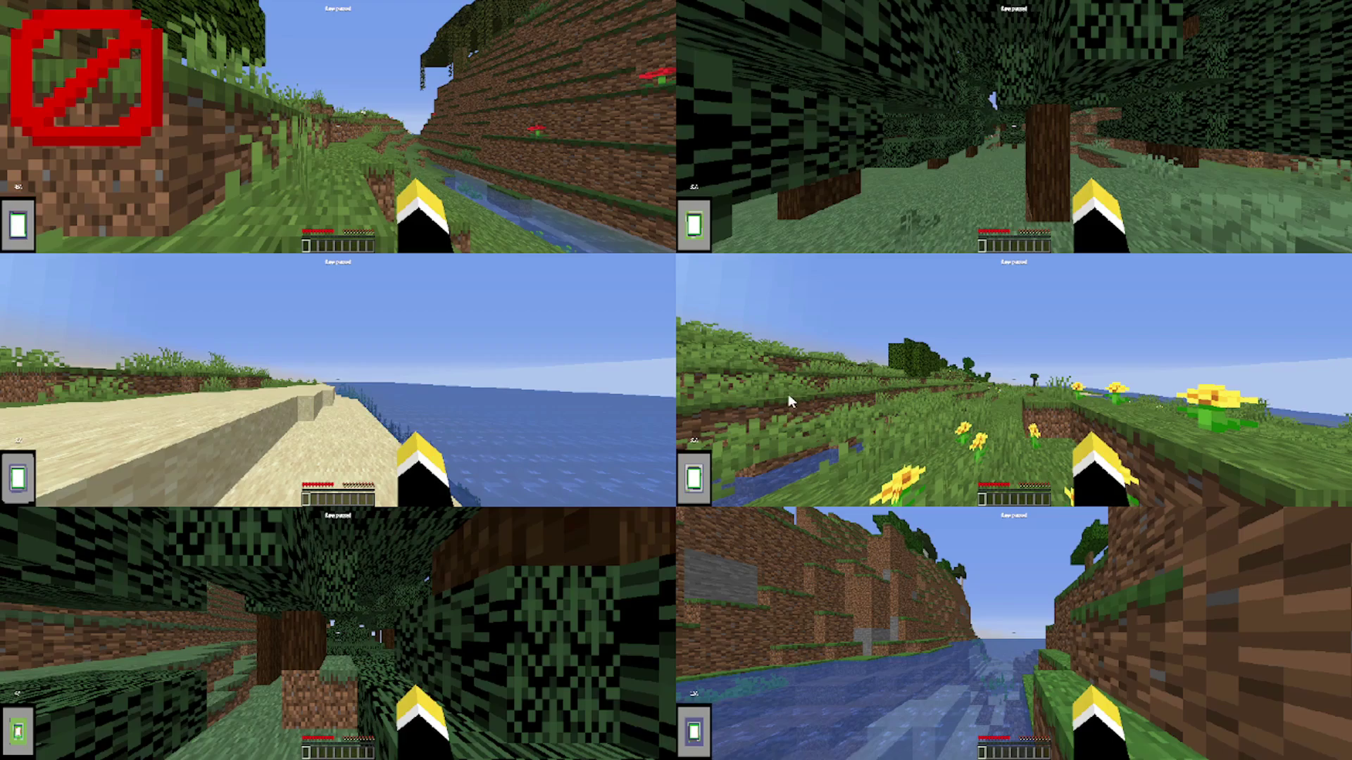
key("t")
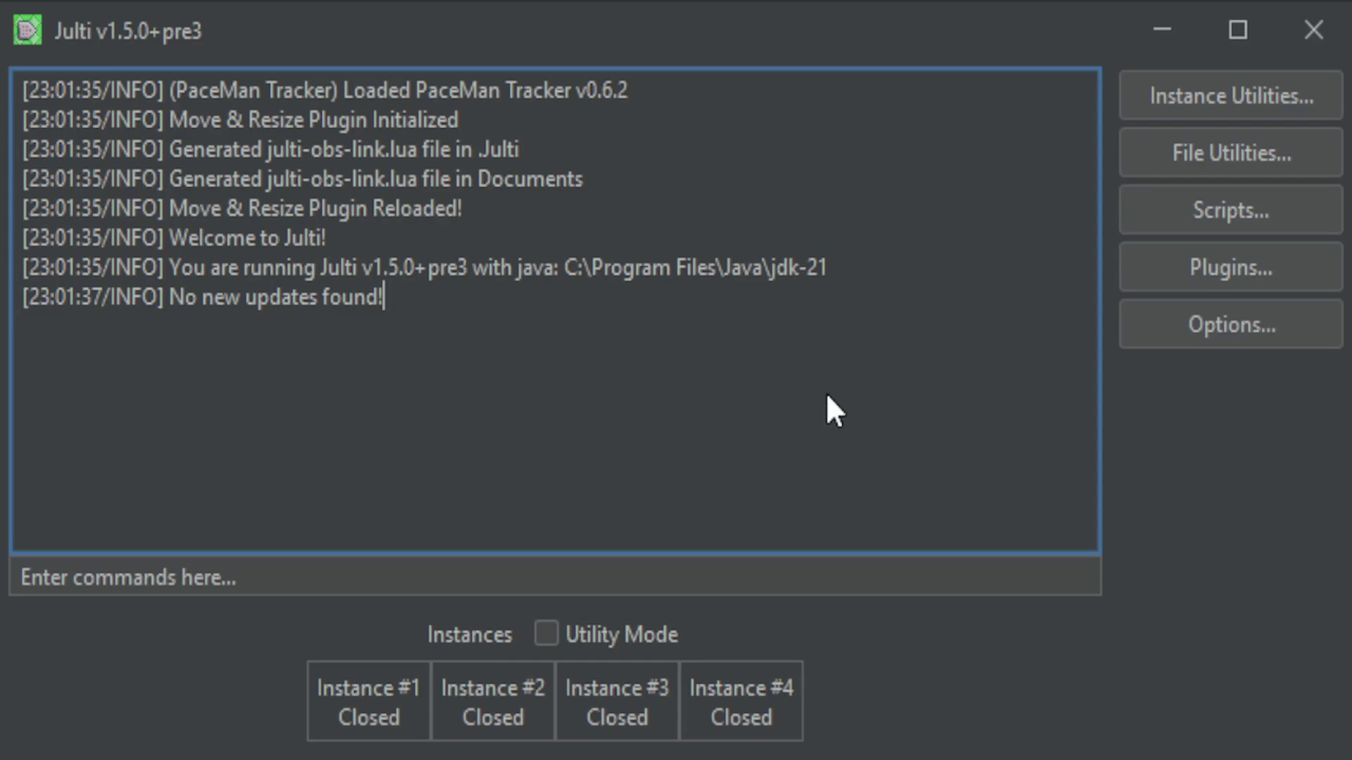
- Switch to Julti and turn on Utility Mode for the instances
left_click(545, 635)
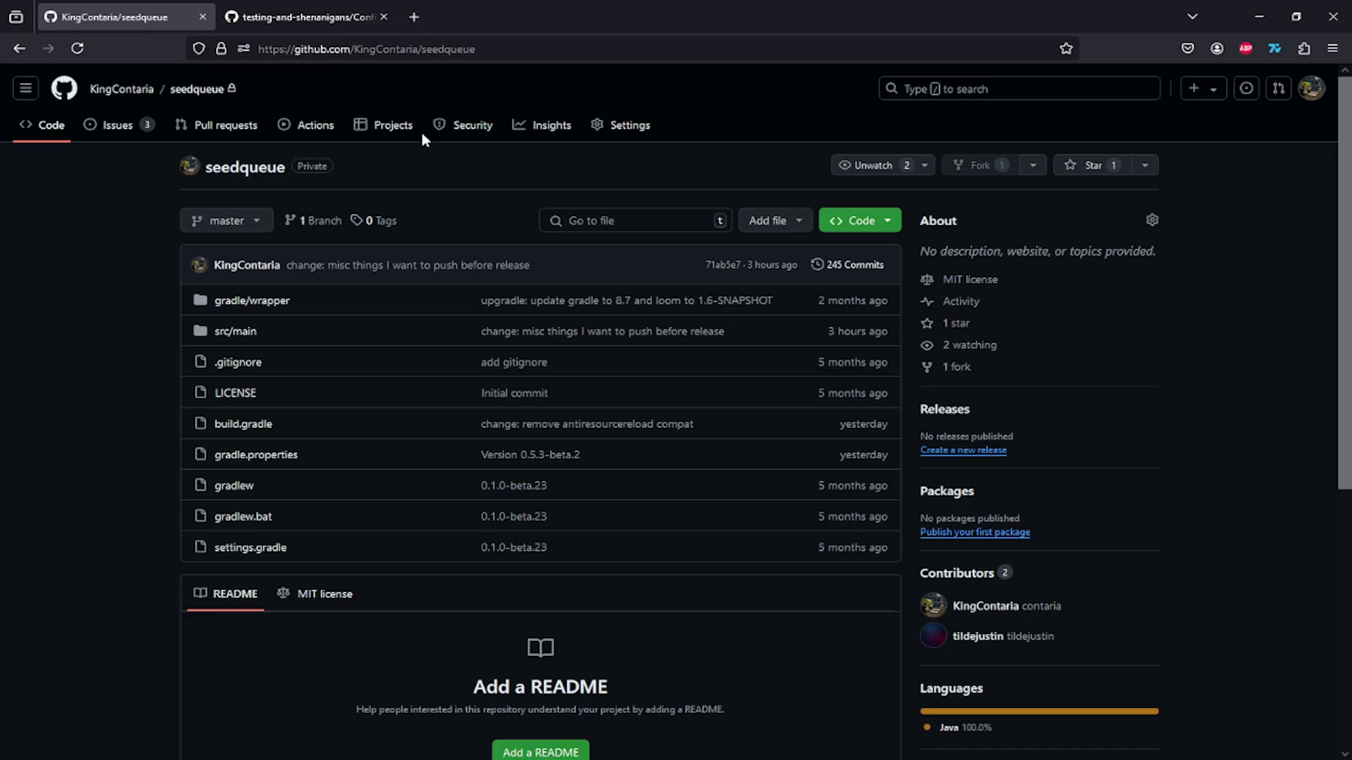
- Switch to the browser and read through SeedQueue's Config.md on GitHub, from the config access instructions to the Advanced Settings
left_click(302, 15)
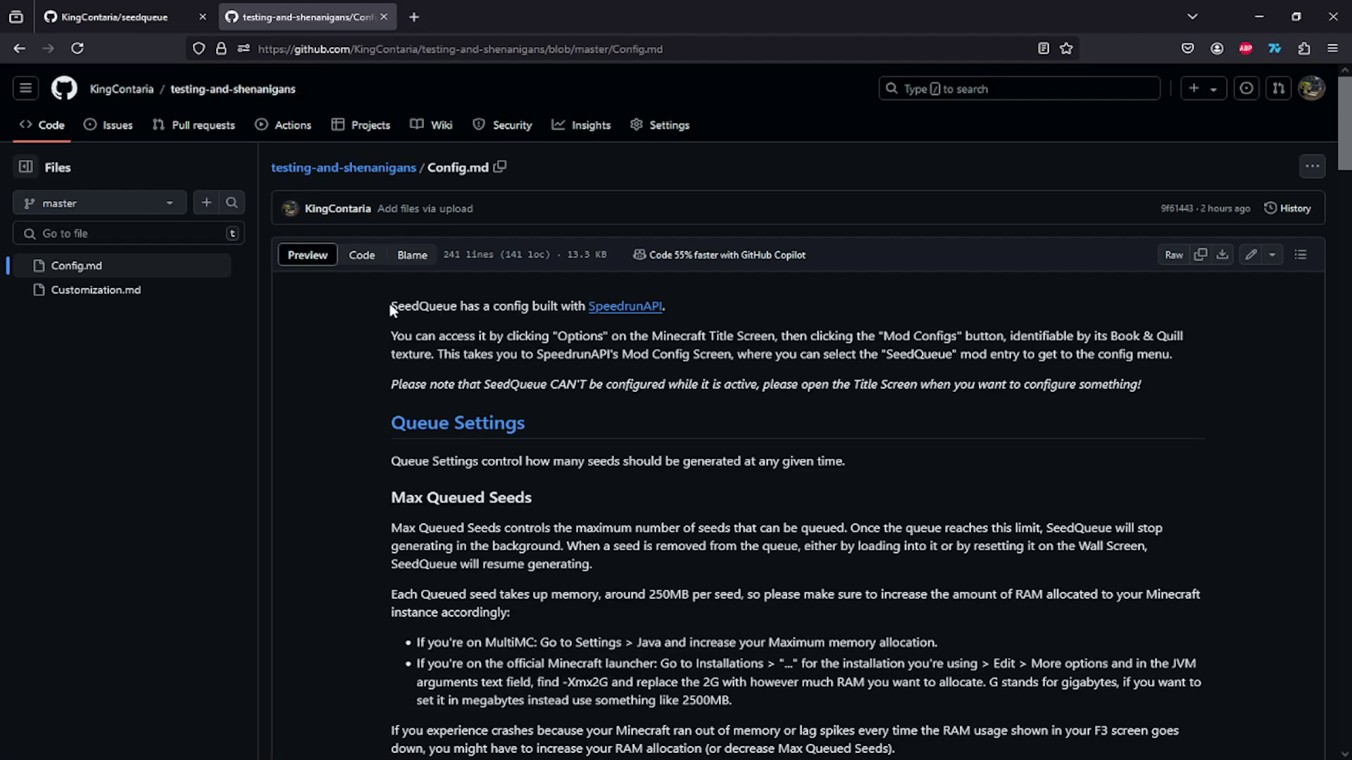
left_click_drag(392, 310, 574, 355)
left_click(573, 355)
left_click_drag(1347, 124, 1342, 524)
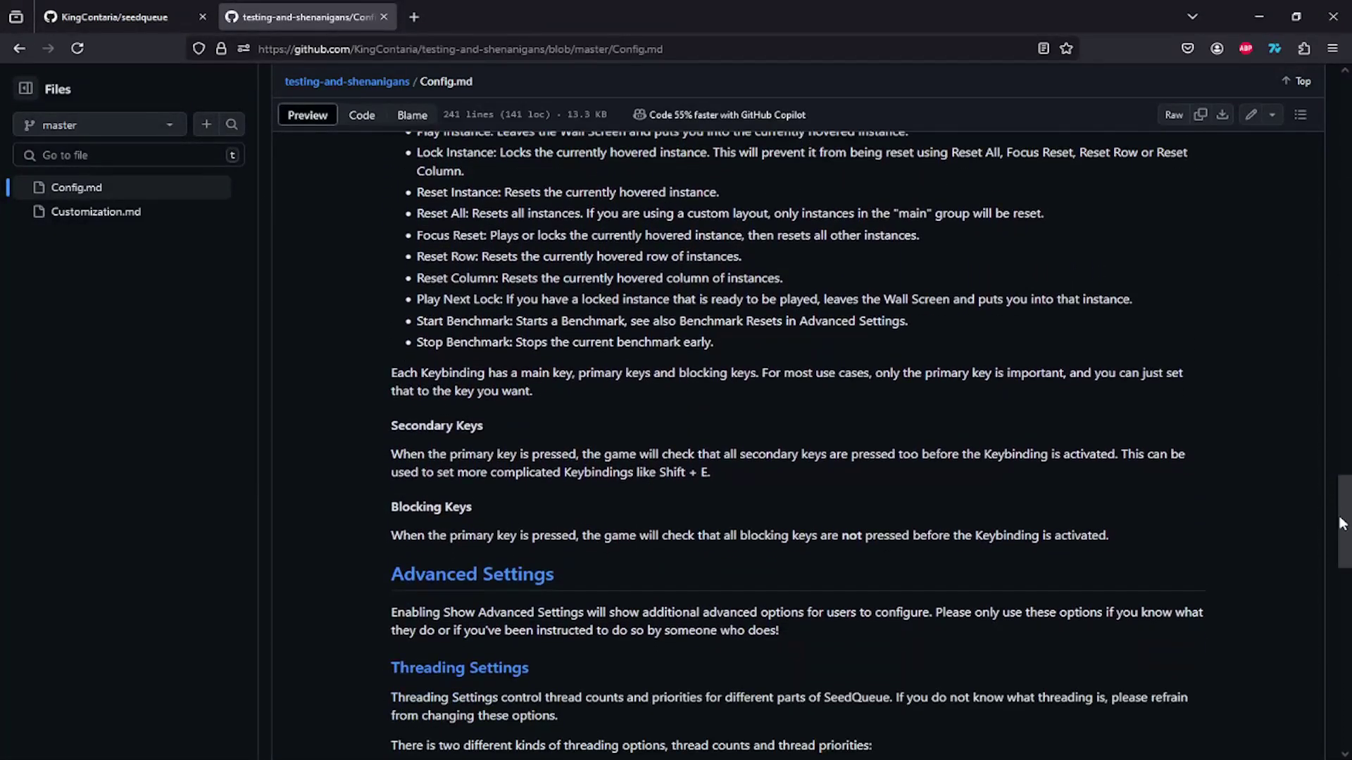
- Open Customization.md in the same repository and read through its sections on custom layouts and textures
left_click(109, 222)
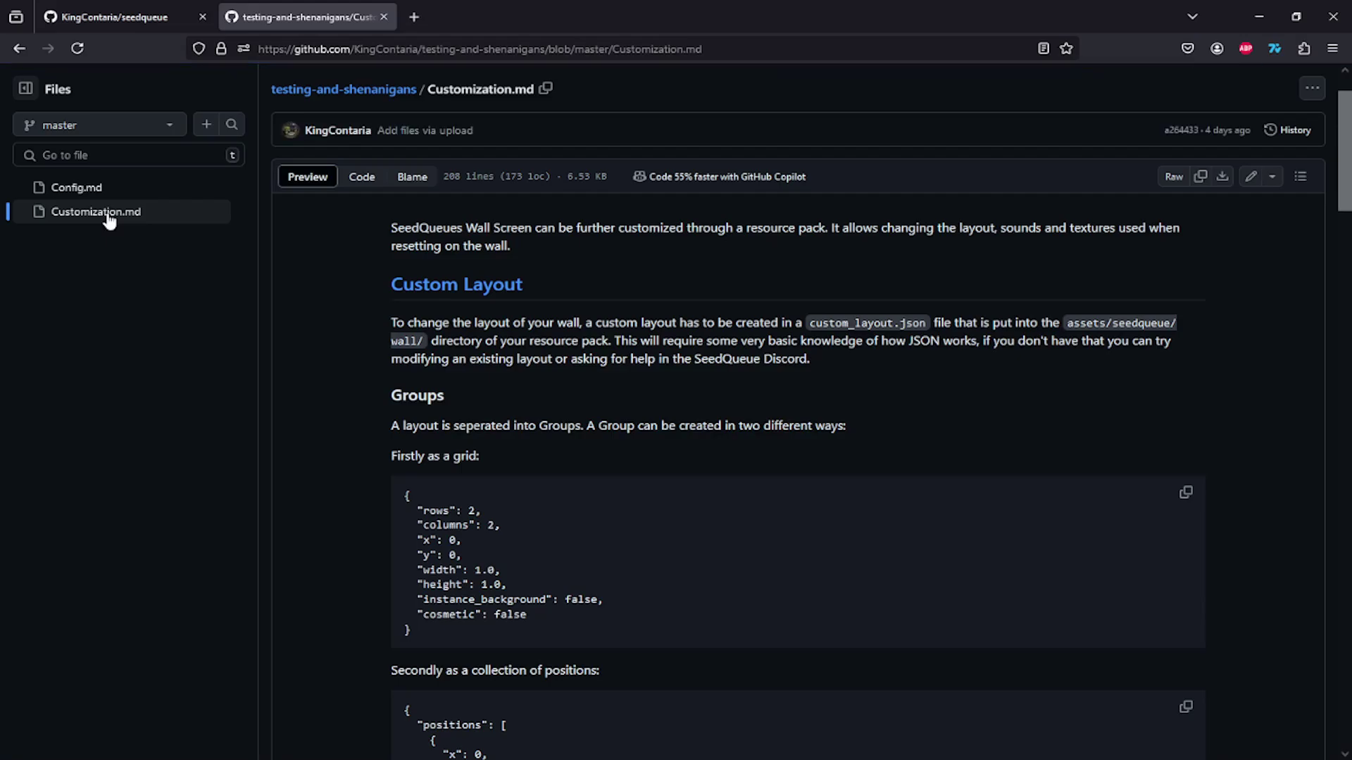
left_click_drag(1340, 193, 1336, 458)
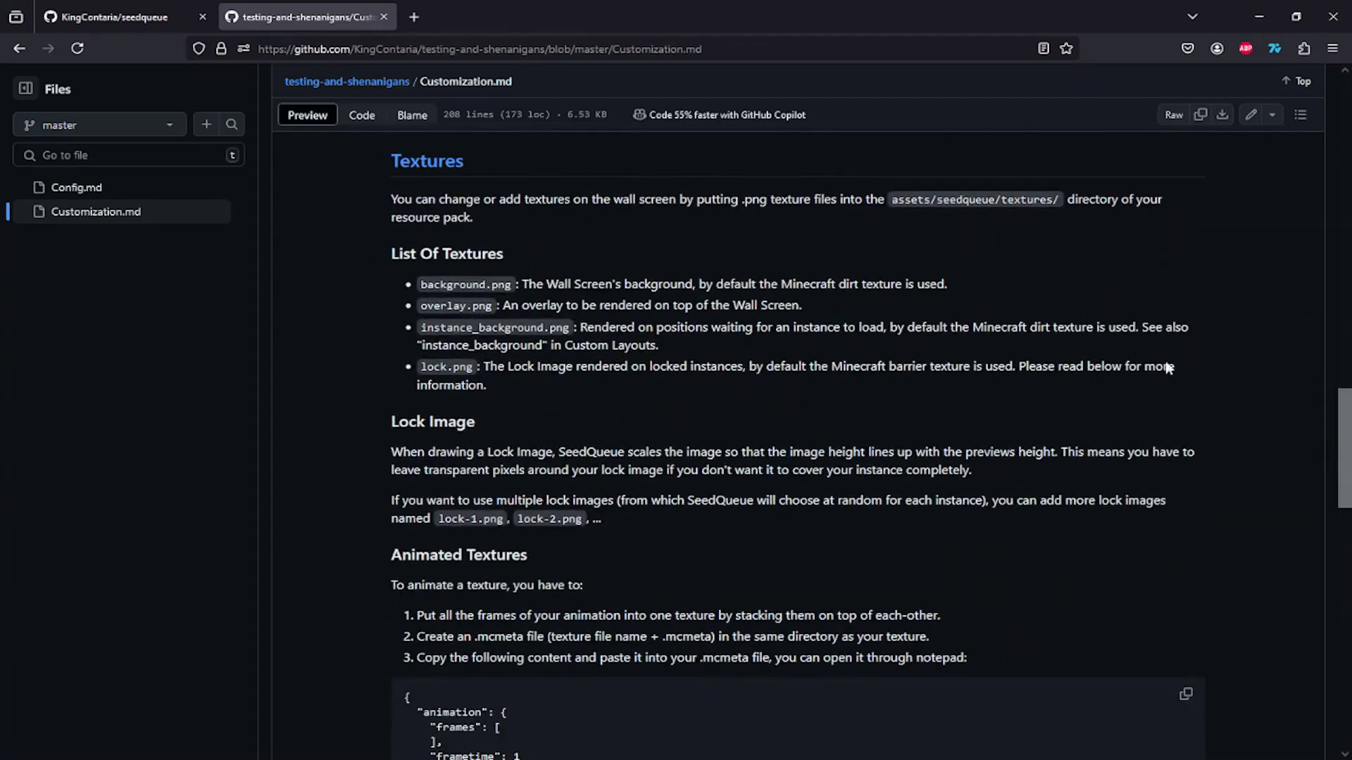
left_click_drag(1341, 394, 1314, 704)
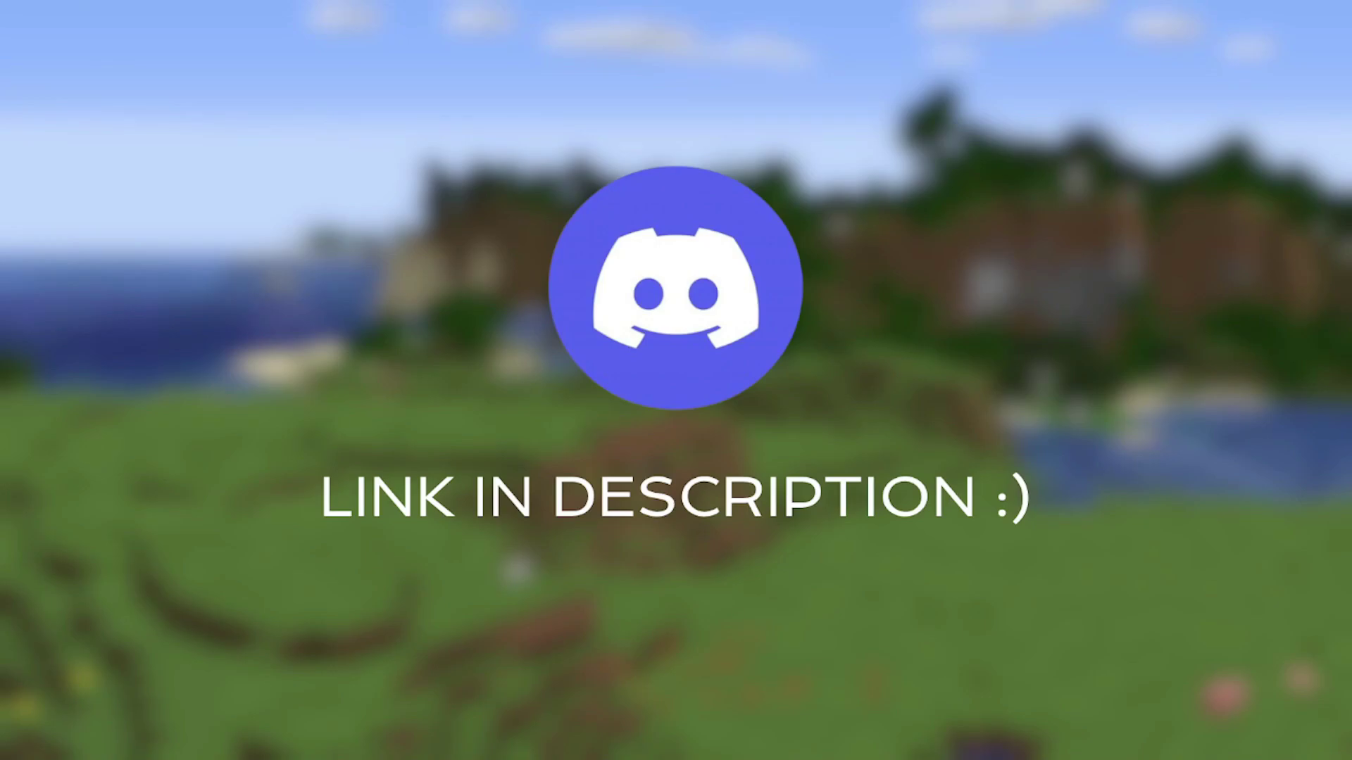